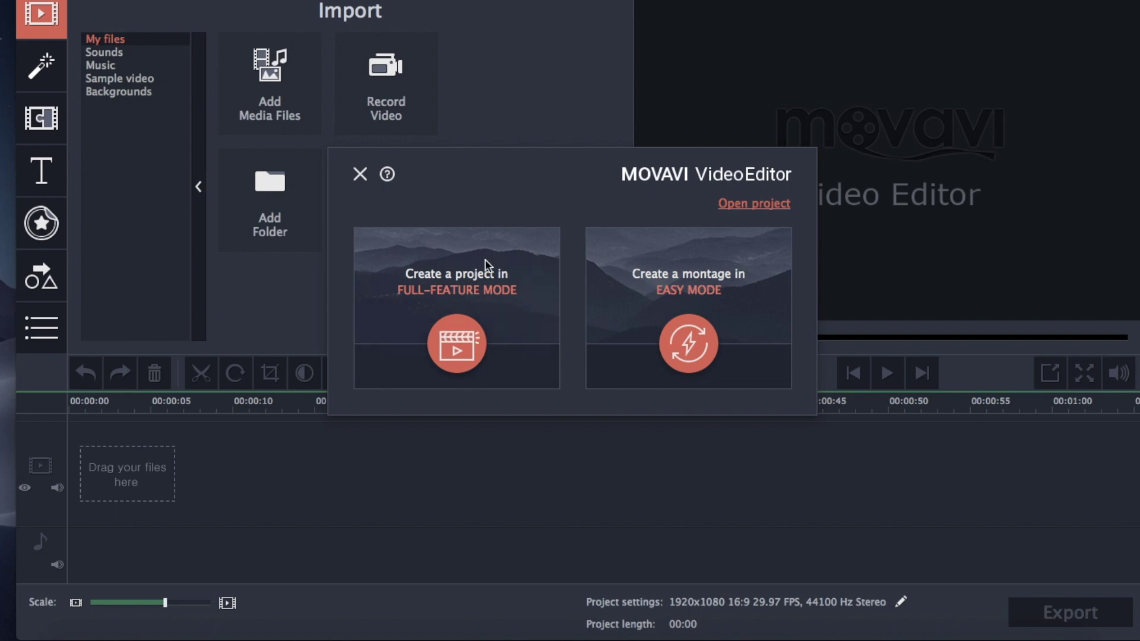
- Create a full-feature project and add MVI_5754.MOV from the desktop to the video track
{"action": "left_click", "coordinate": [454, 339]}
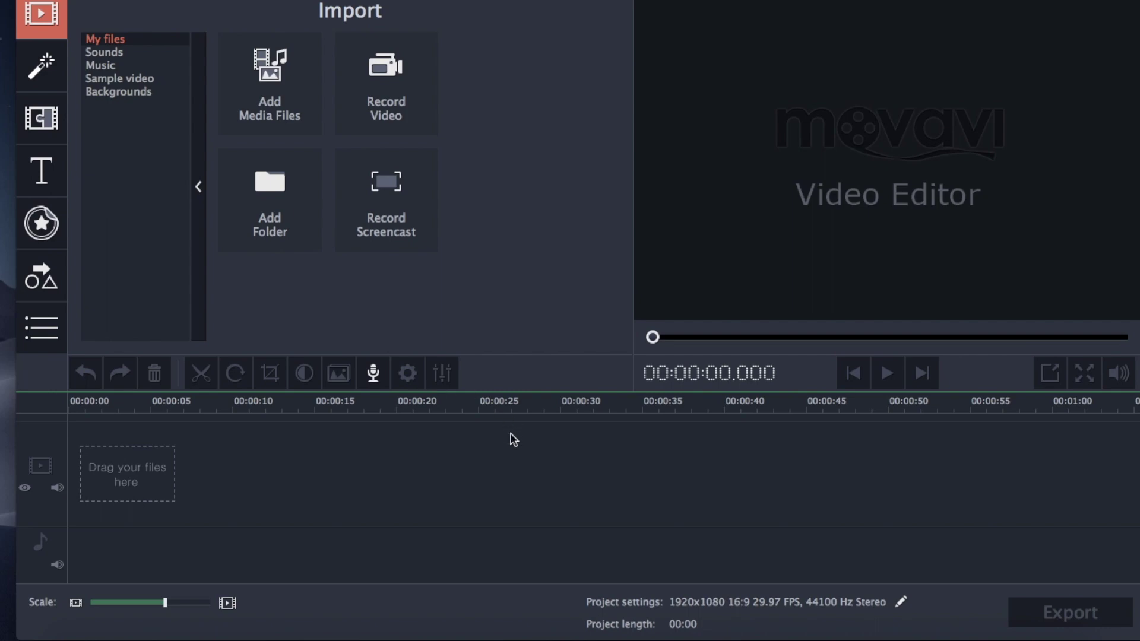
{"action": "key", "text": "ctrl+Right"}
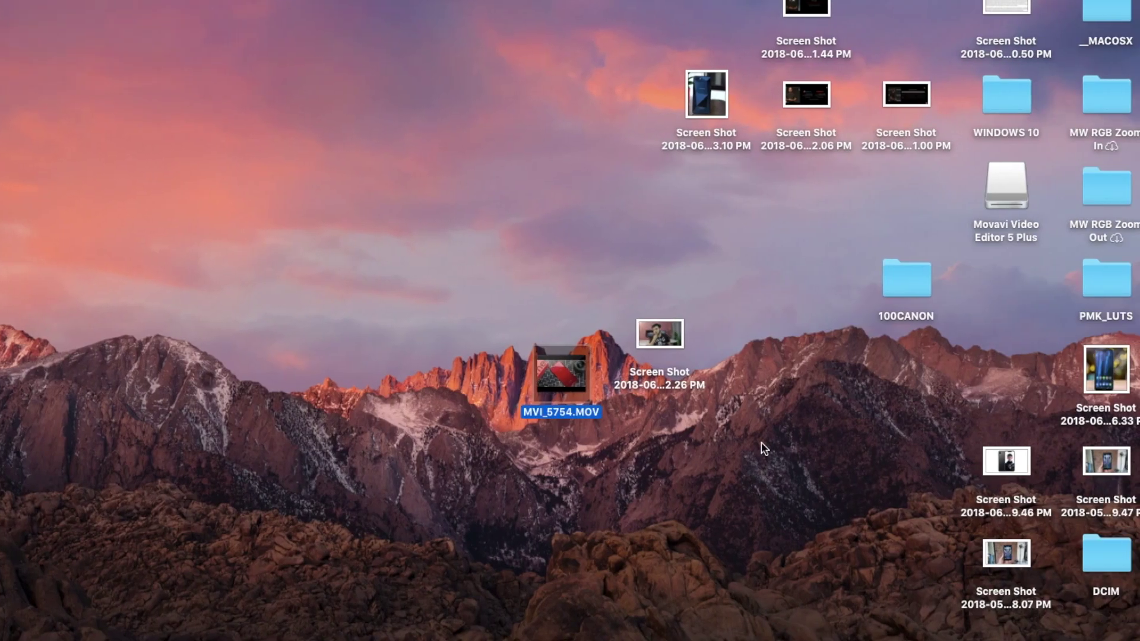
{"action": "left_click_drag", "start_coordinate": [564, 380], "coordinate": [126, 486]}
{"action": "key", "text": "ctrl+Left"}
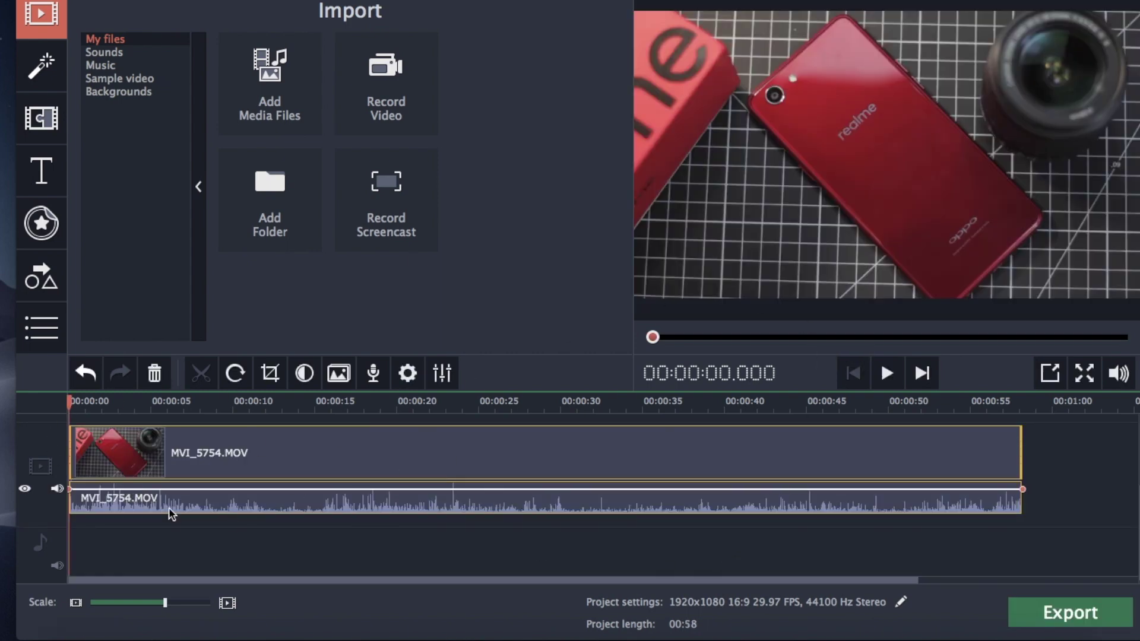
- Lower the volume line of the MVI_5754.MOV clip's audio to its minimum
{"action": "left_click", "coordinate": [308, 489]}
{"action": "left_click_drag", "start_coordinate": [309, 489], "coordinate": [304, 535]}
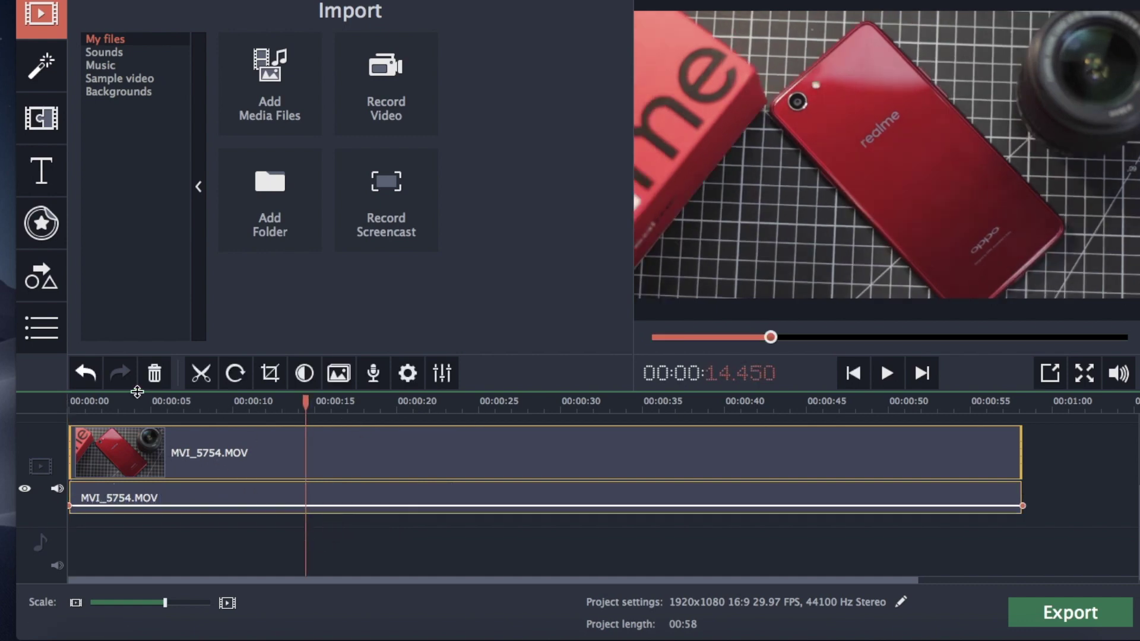
- Play the clip from the start, split it after about 4 seconds and delete the opening part
{"action": "left_click", "coordinate": [74, 403]}
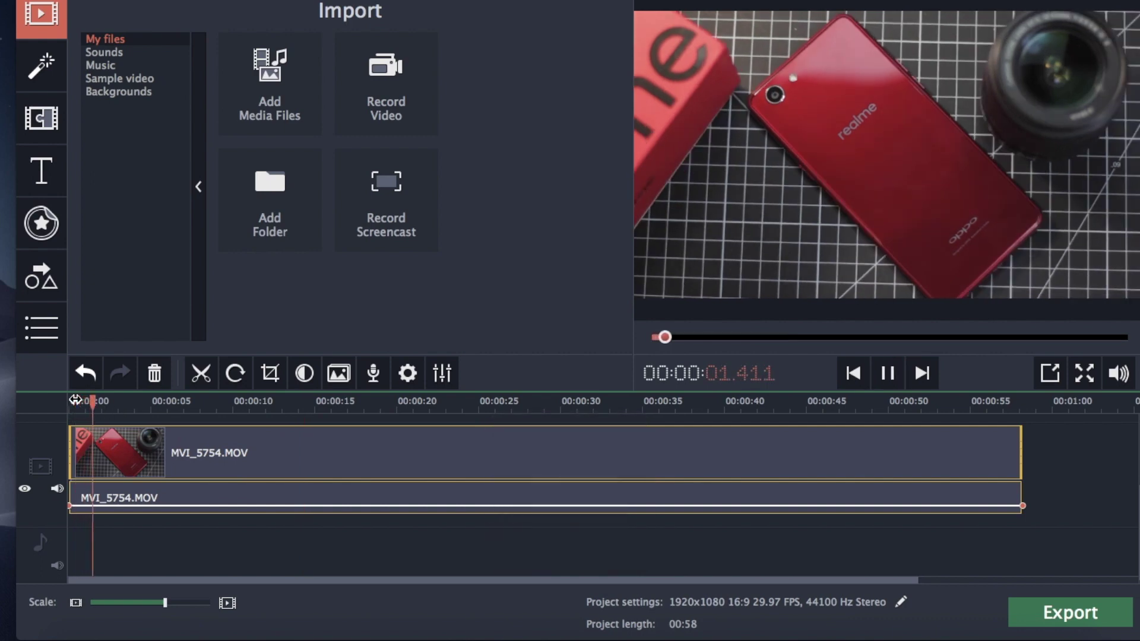
{"action": "key", "text": "space"}
{"action": "key", "text": "ctrl+b"}
{"action": "key", "text": "Delete"}
{"action": "key", "text": "space"}
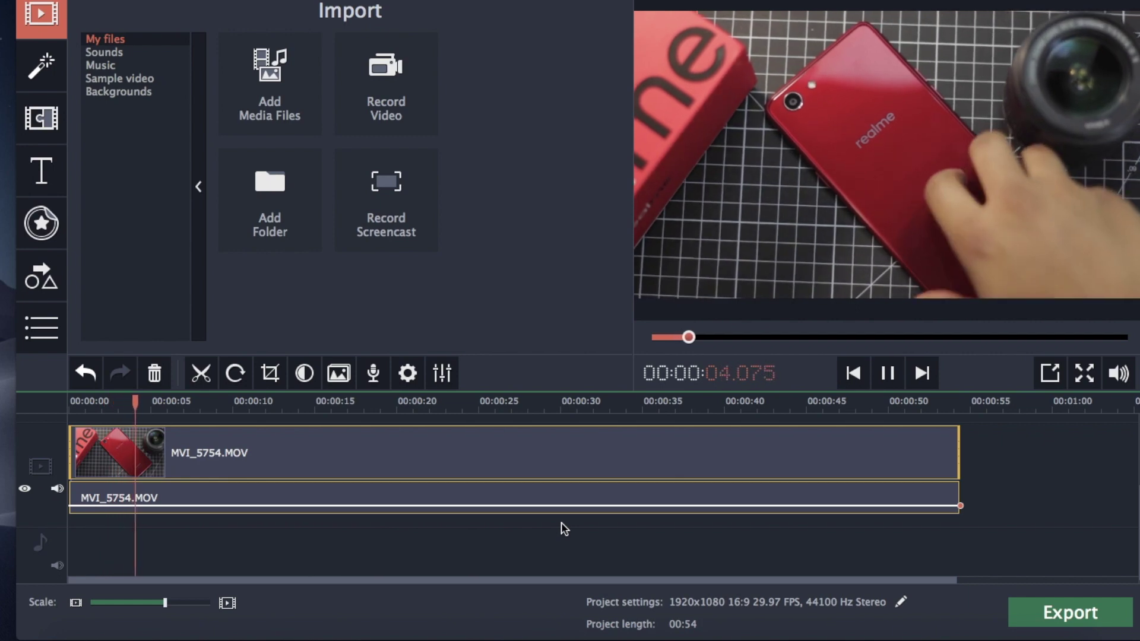
- Stop playback and trim the clip's end to make the project about 46 seconds long
{"action": "key", "text": "space"}
{"action": "left_click_drag", "start_coordinate": [959, 448], "coordinate": [823, 467]}
{"action": "right_click", "coordinate": [349, 466]}
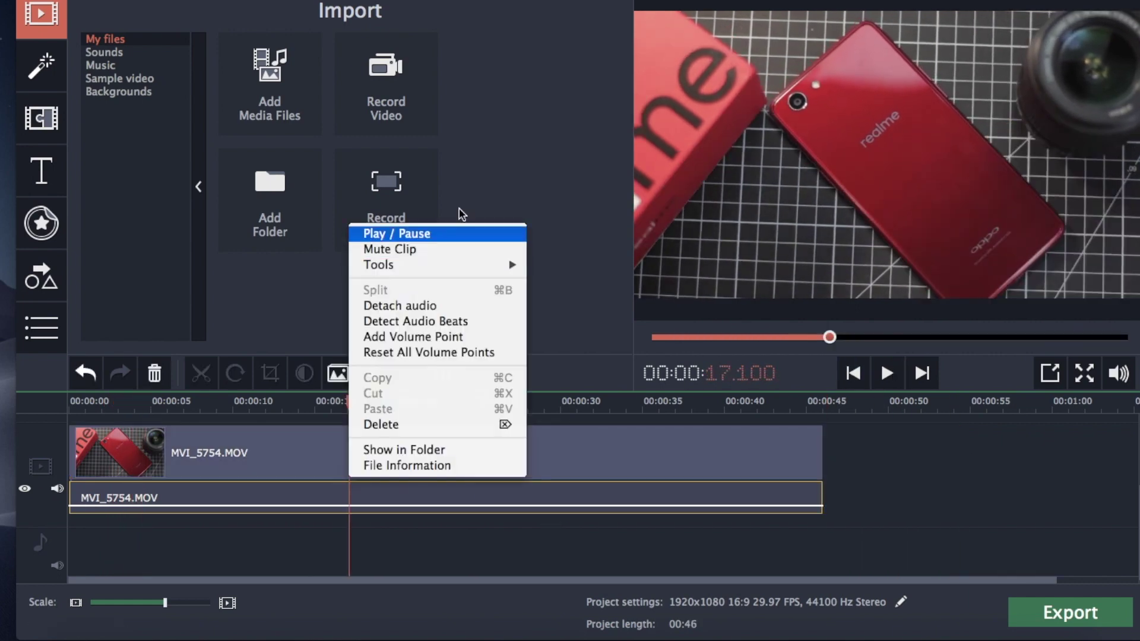
{"action": "left_click", "coordinate": [509, 148]}
- Split the video clip at 16.050 s and again at 18.650 s
{"action": "left_click", "coordinate": [427, 441]}
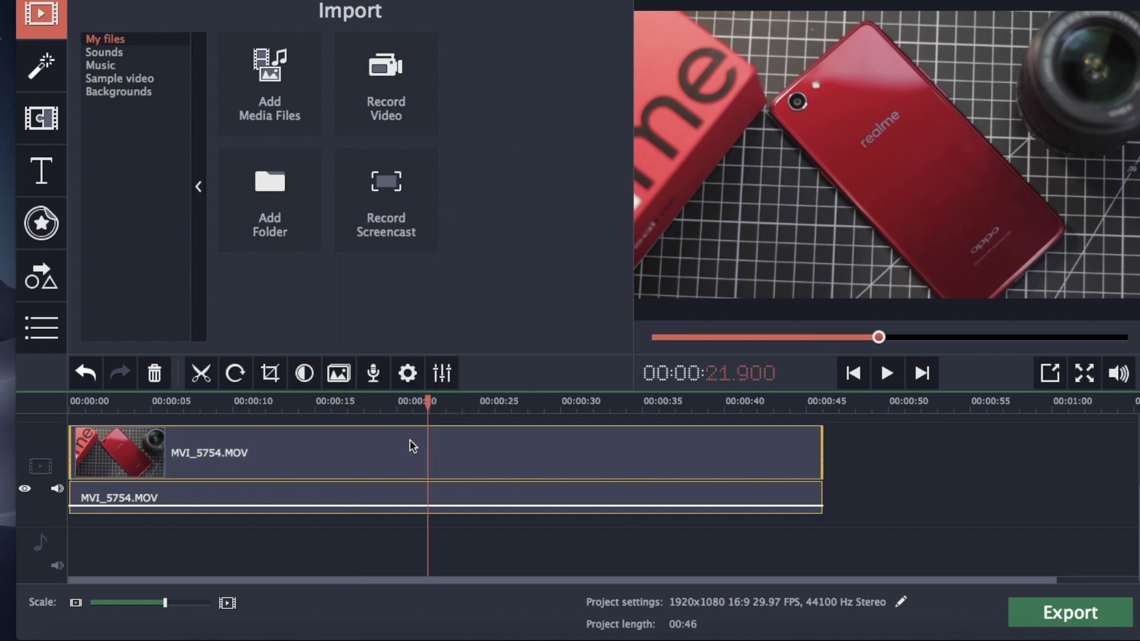
{"action": "left_click", "coordinate": [331, 407]}
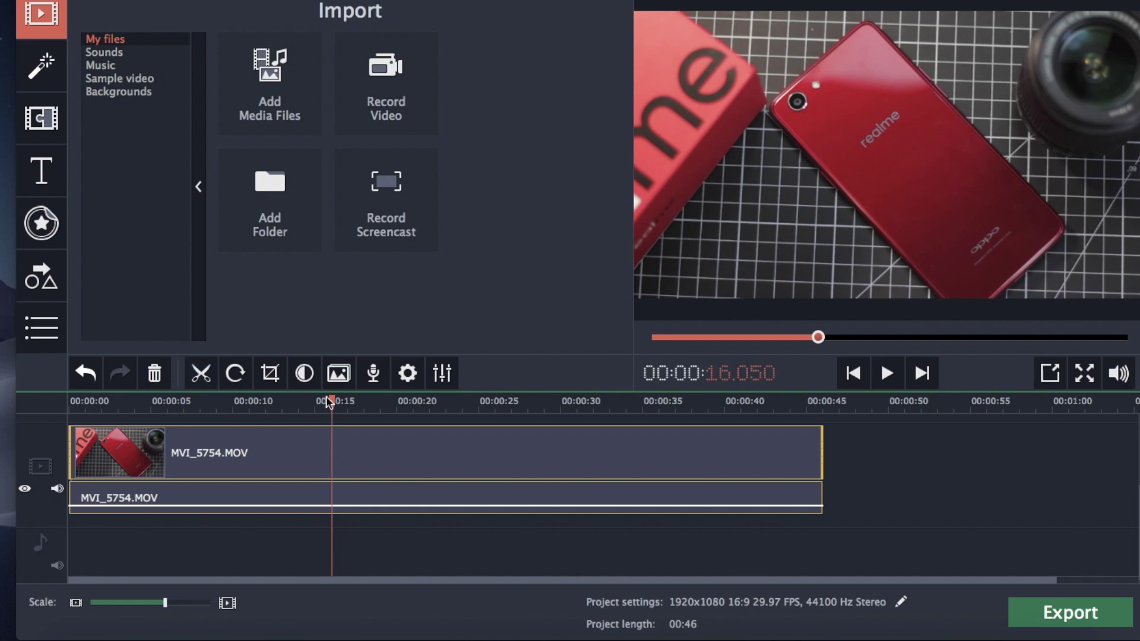
{"action": "left_click", "coordinate": [201, 375]}
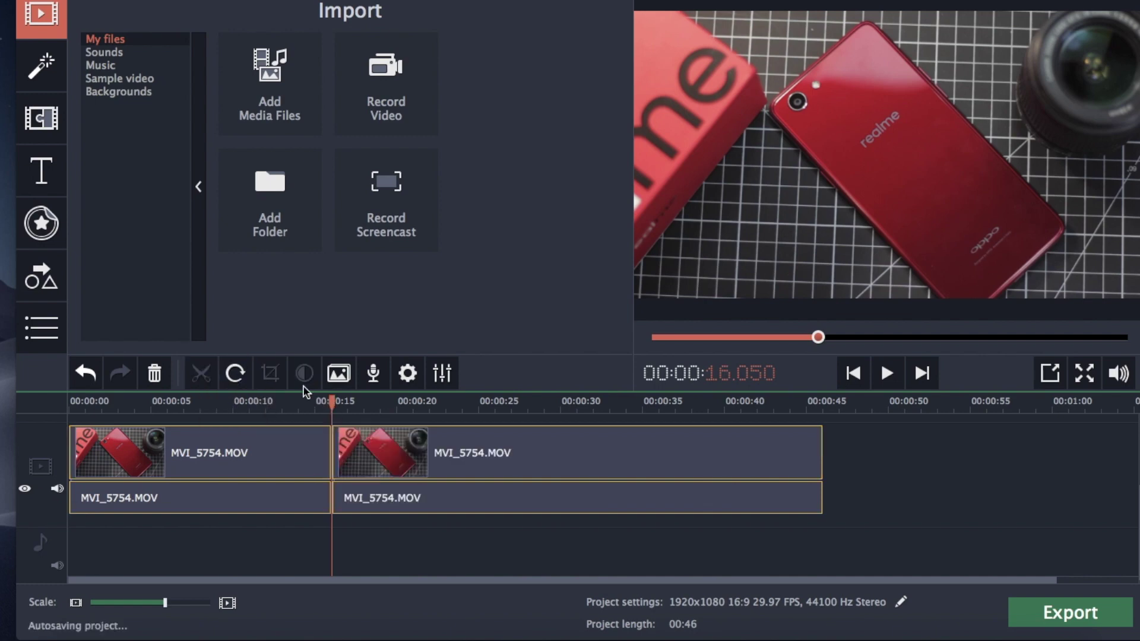
{"action": "left_click", "coordinate": [374, 403]}
{"action": "left_click", "coordinate": [201, 373]}
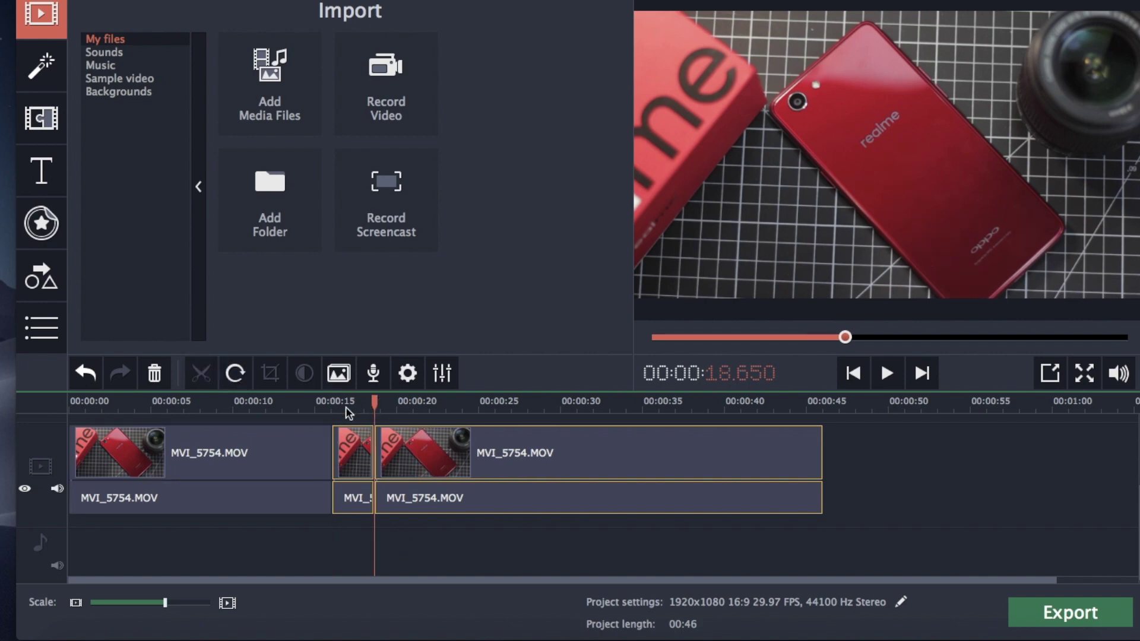
- Delete the short middle segment between the two cuts from the video track
{"action": "left_click", "coordinate": [349, 444]}
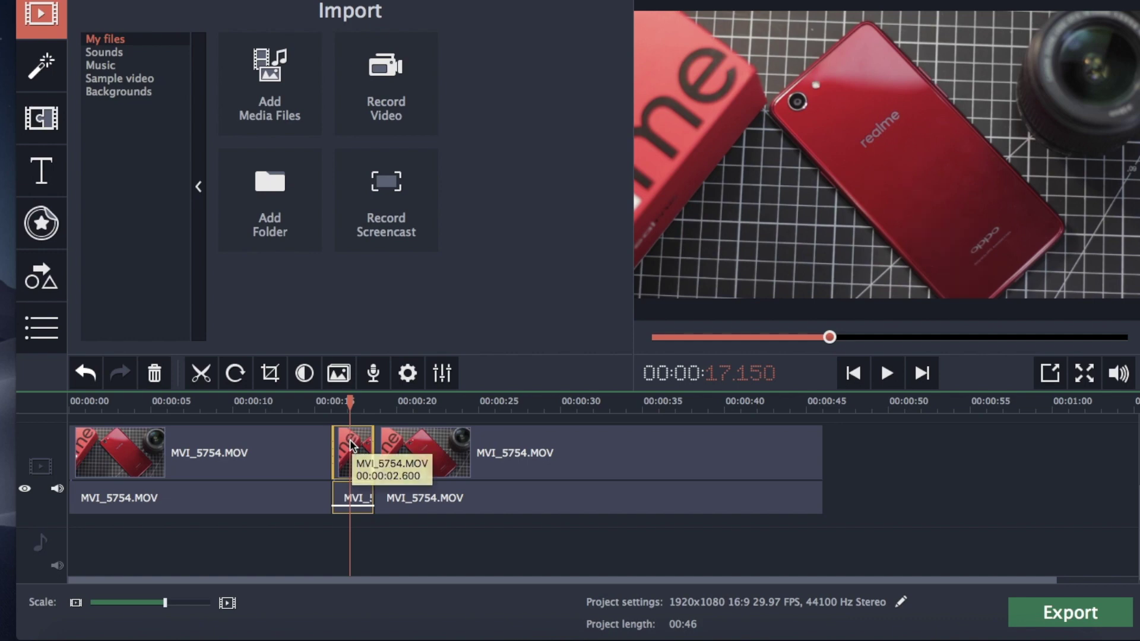
{"action": "right_click", "coordinate": [351, 446]}
{"action": "left_click", "coordinate": [355, 448]}
{"action": "left_click", "coordinate": [354, 448]}
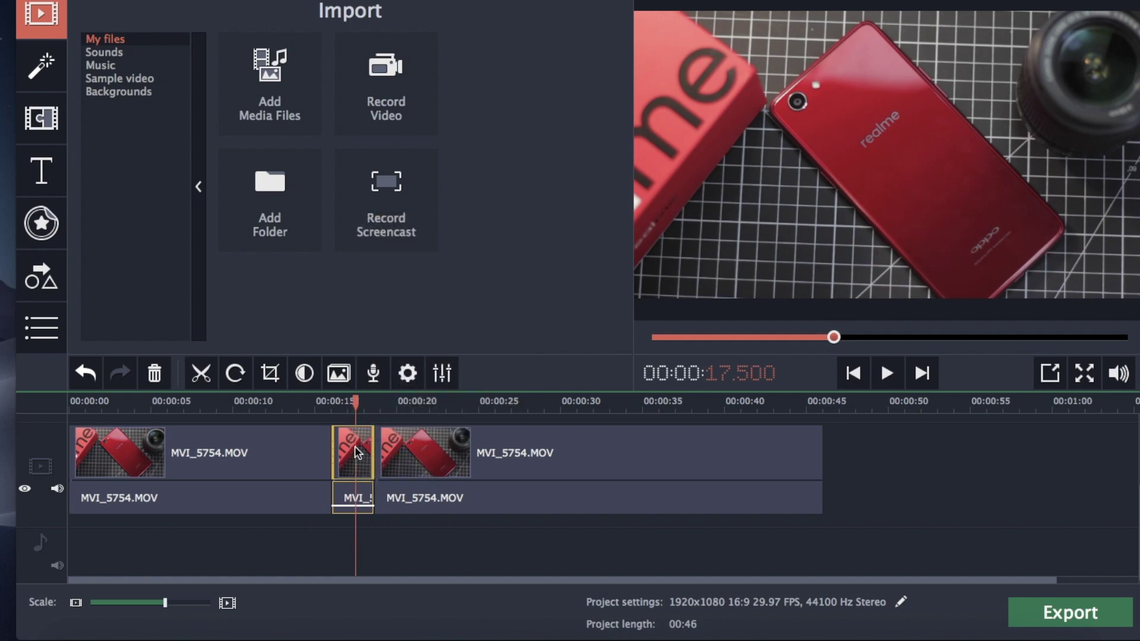
{"action": "right_click", "coordinate": [354, 448]}
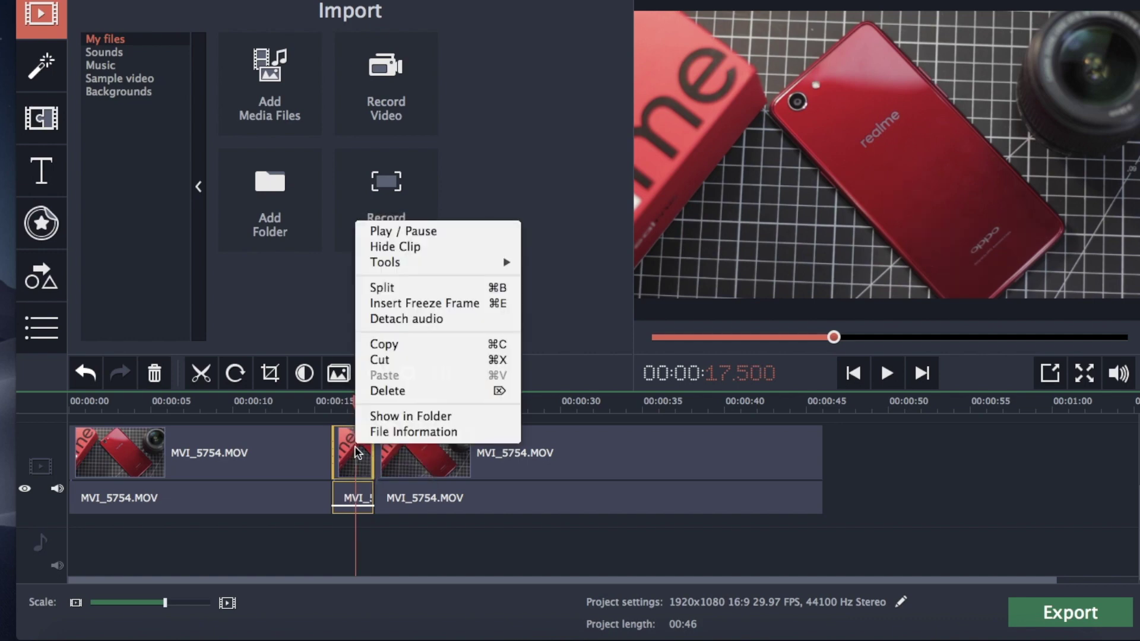
{"action": "left_click", "coordinate": [405, 391]}
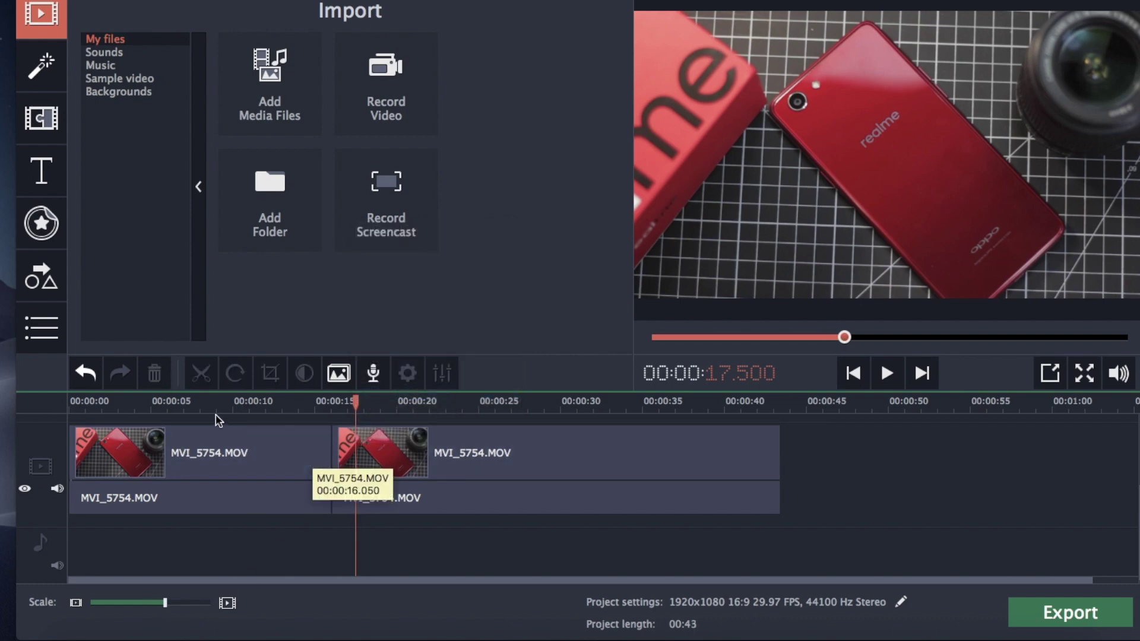
- Browse the built-in sound effects and music tracks available for download
{"action": "left_click", "coordinate": [117, 53]}
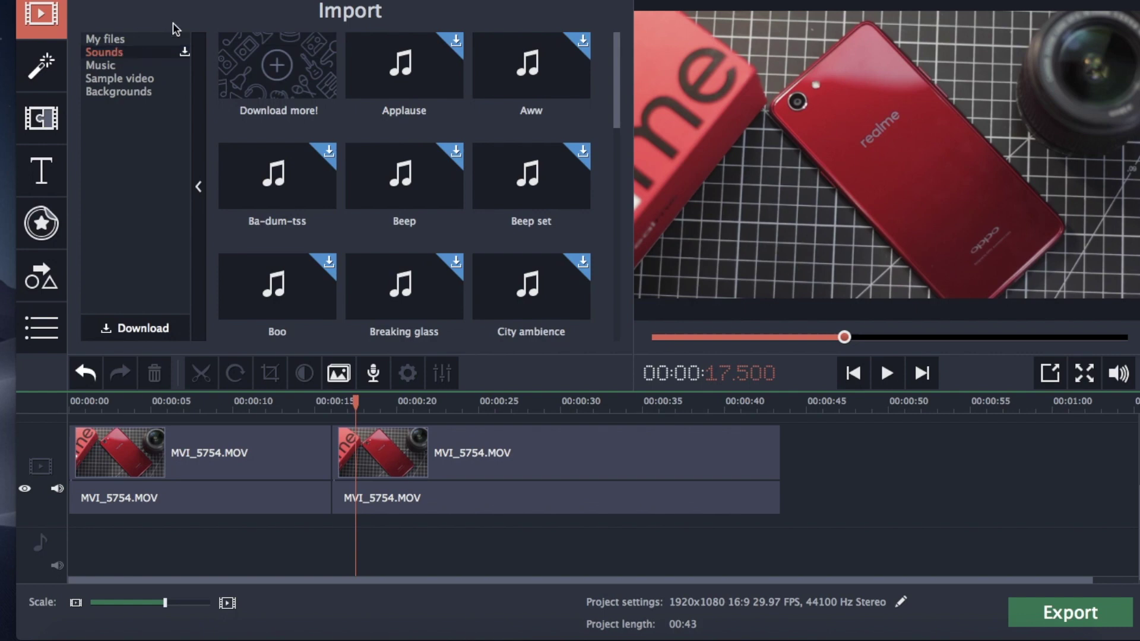
{"action": "scroll", "coordinate": [395, 226], "scroll_direction": "down", "scroll_amount": 10}
{"action": "scroll", "coordinate": [426, 266], "scroll_direction": "up", "scroll_amount": 10}
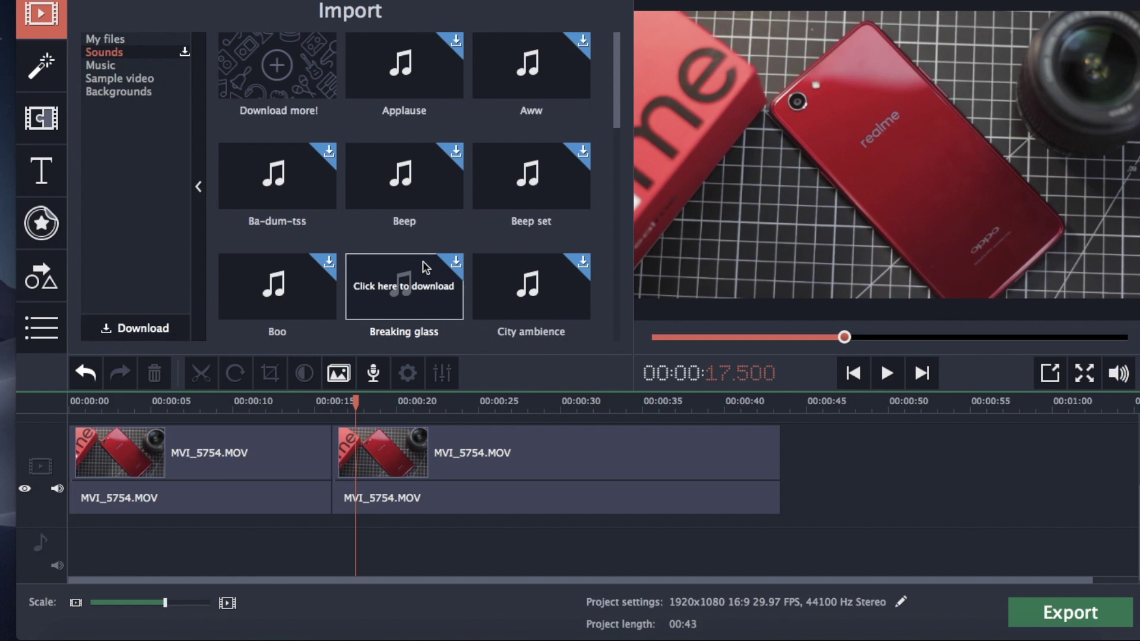
{"action": "scroll", "coordinate": [426, 266], "scroll_direction": "down", "scroll_amount": 2}
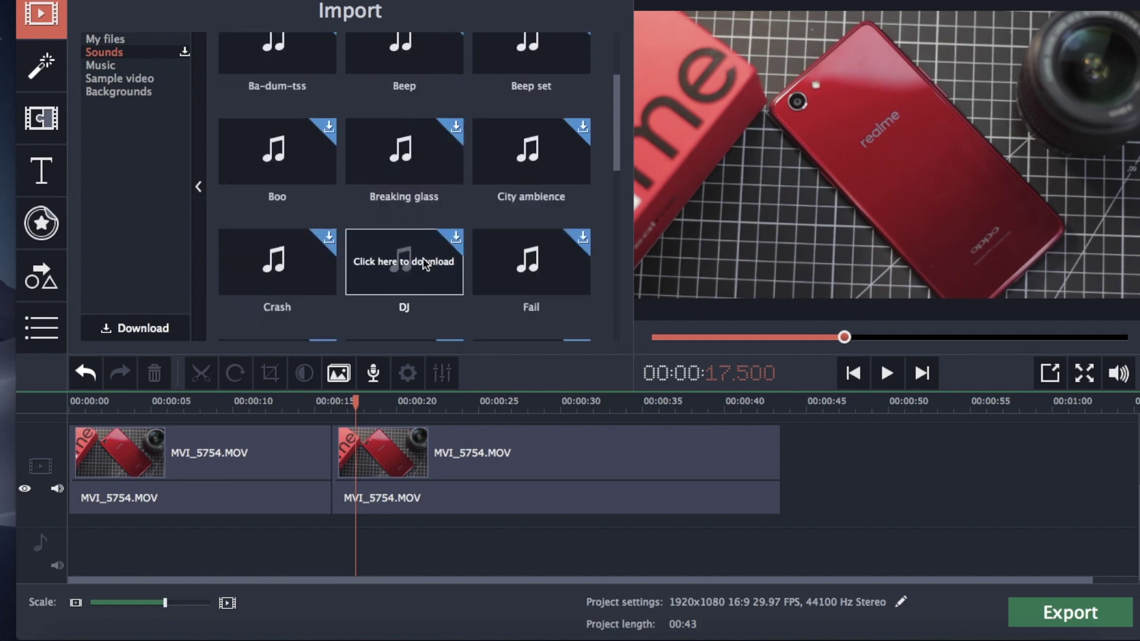
{"action": "scroll", "coordinate": [426, 264], "scroll_direction": "down", "scroll_amount": 4}
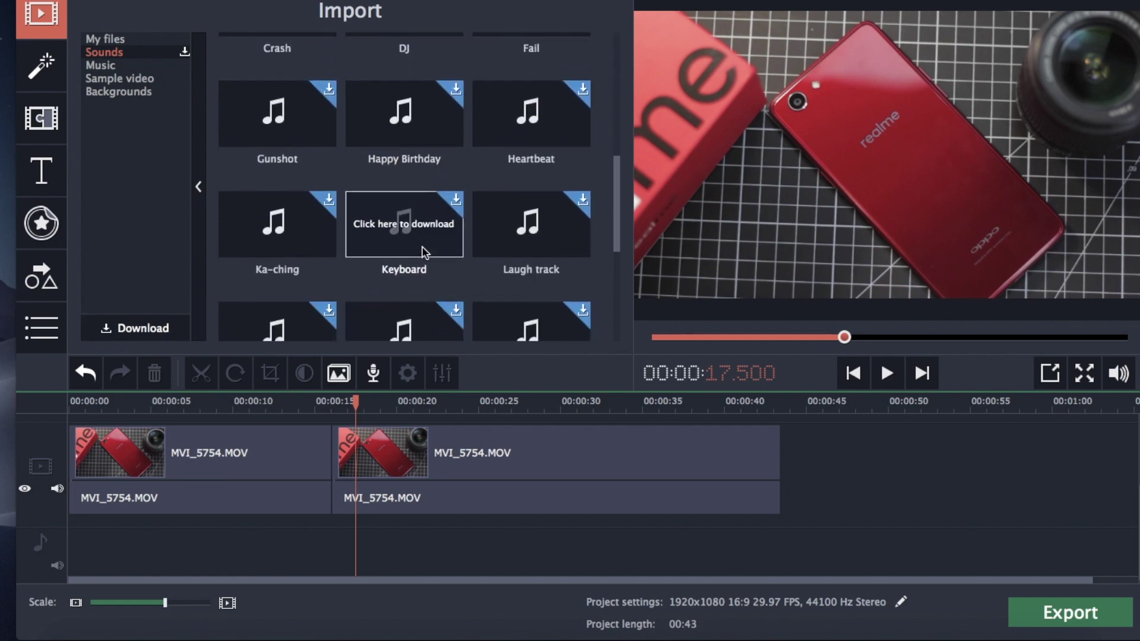
{"action": "scroll", "coordinate": [426, 252], "scroll_direction": "up", "scroll_amount": 6}
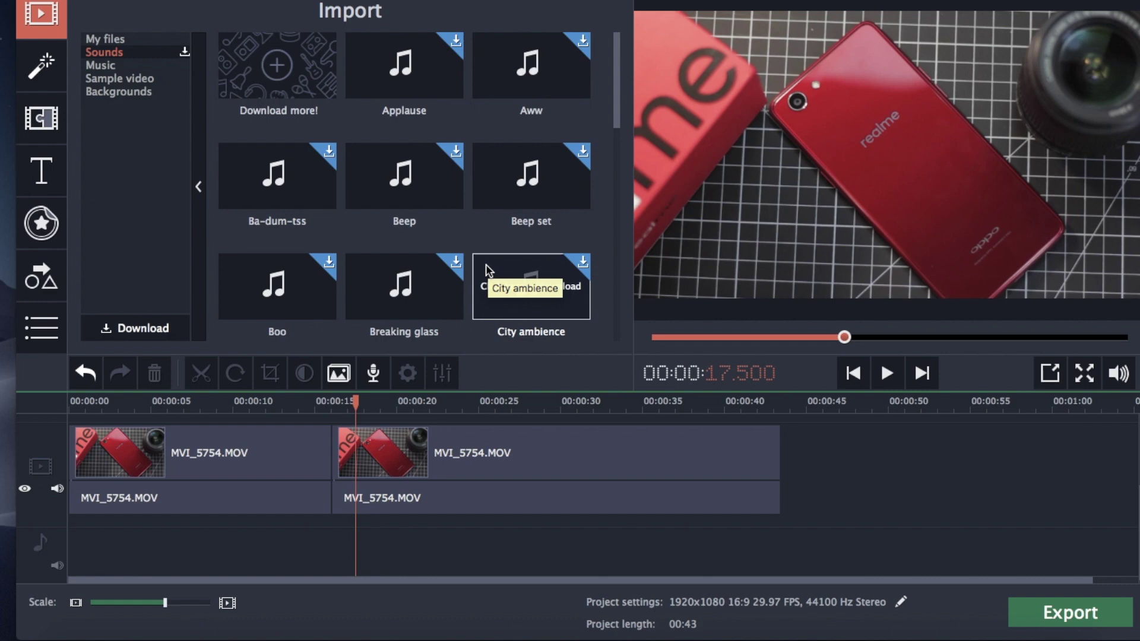
{"action": "left_click", "coordinate": [142, 65]}
{"action": "scroll", "coordinate": [350, 206], "scroll_direction": "down", "scroll_amount": 2}
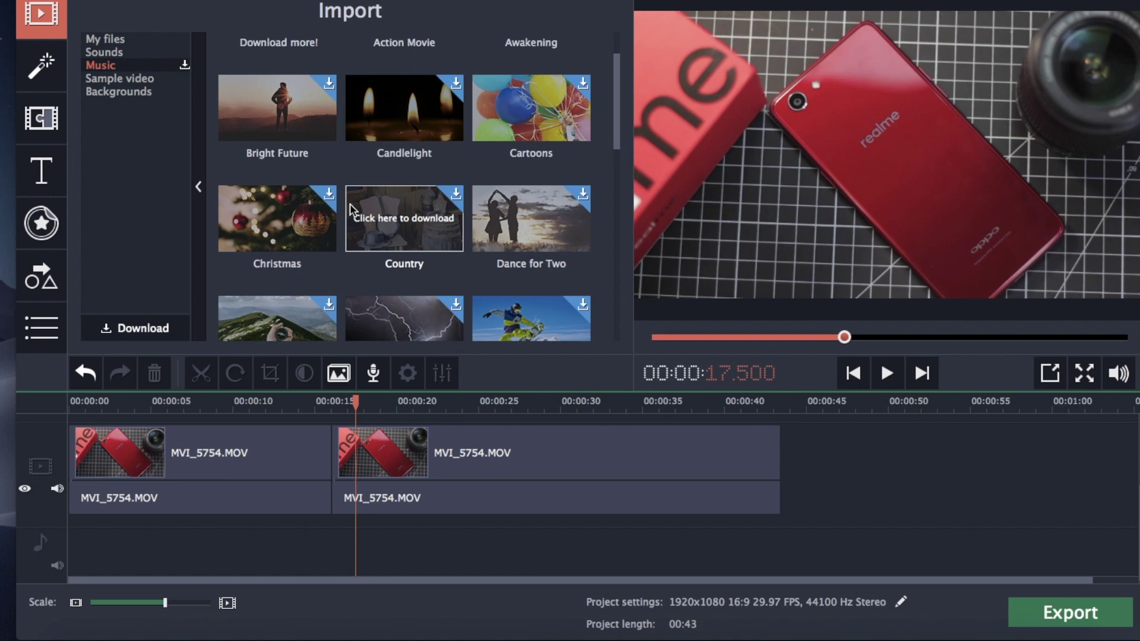
{"action": "scroll", "coordinate": [457, 223], "scroll_direction": "down", "scroll_amount": 1}
{"action": "scroll", "coordinate": [457, 223], "scroll_direction": "down", "scroll_amount": 3}
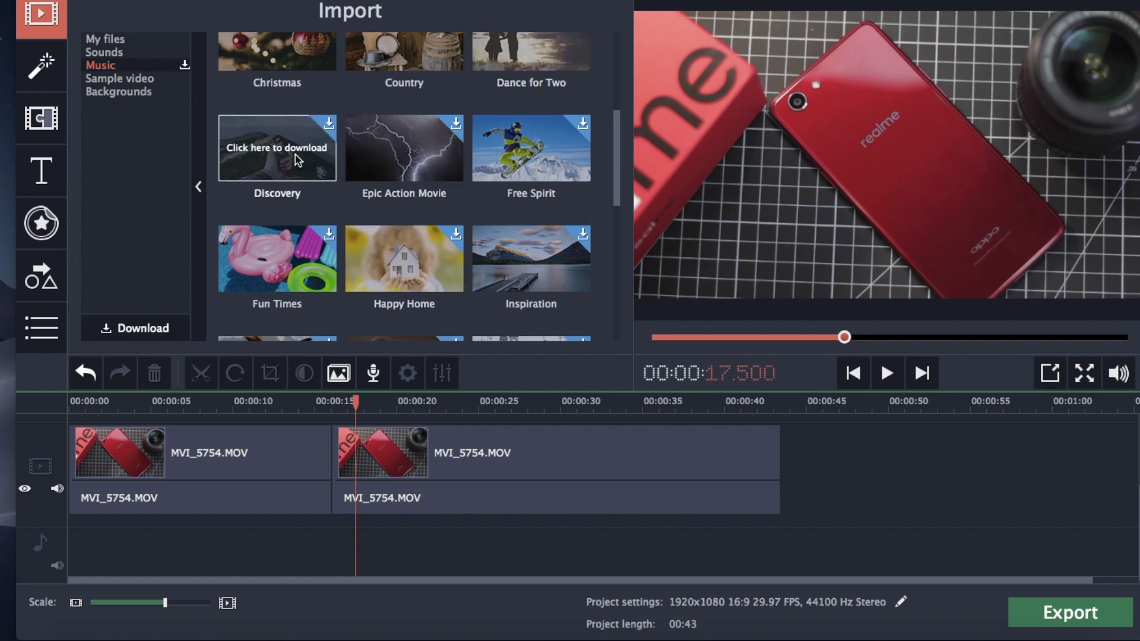
{"action": "scroll", "coordinate": [404, 297], "scroll_direction": "down", "scroll_amount": 6}
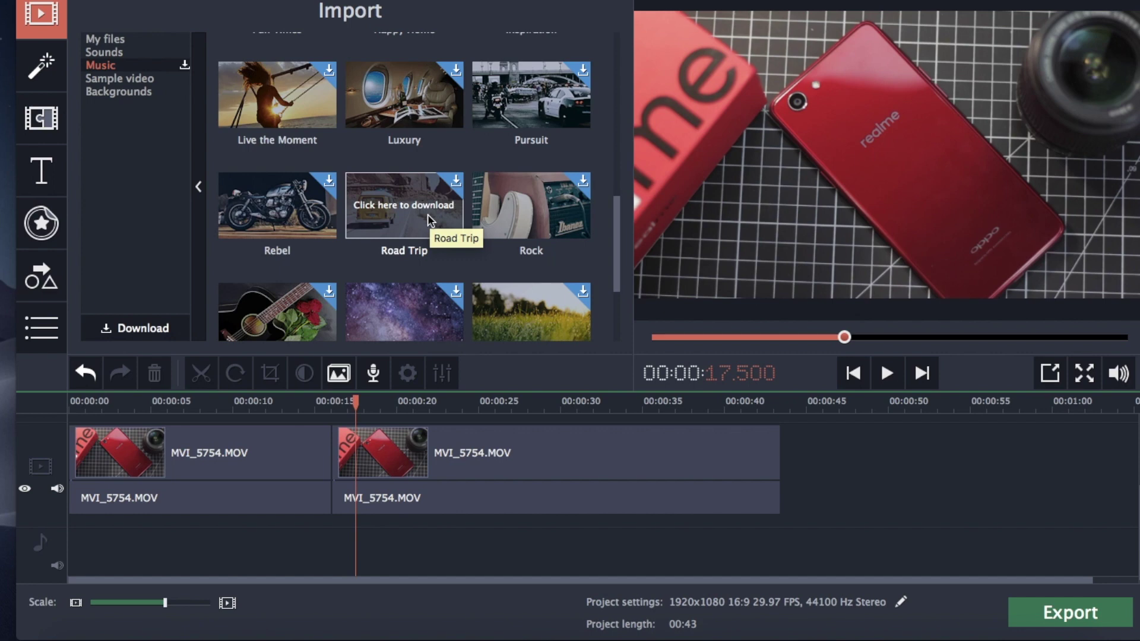
{"action": "scroll", "coordinate": [424, 257], "scroll_direction": "down", "scroll_amount": 3}
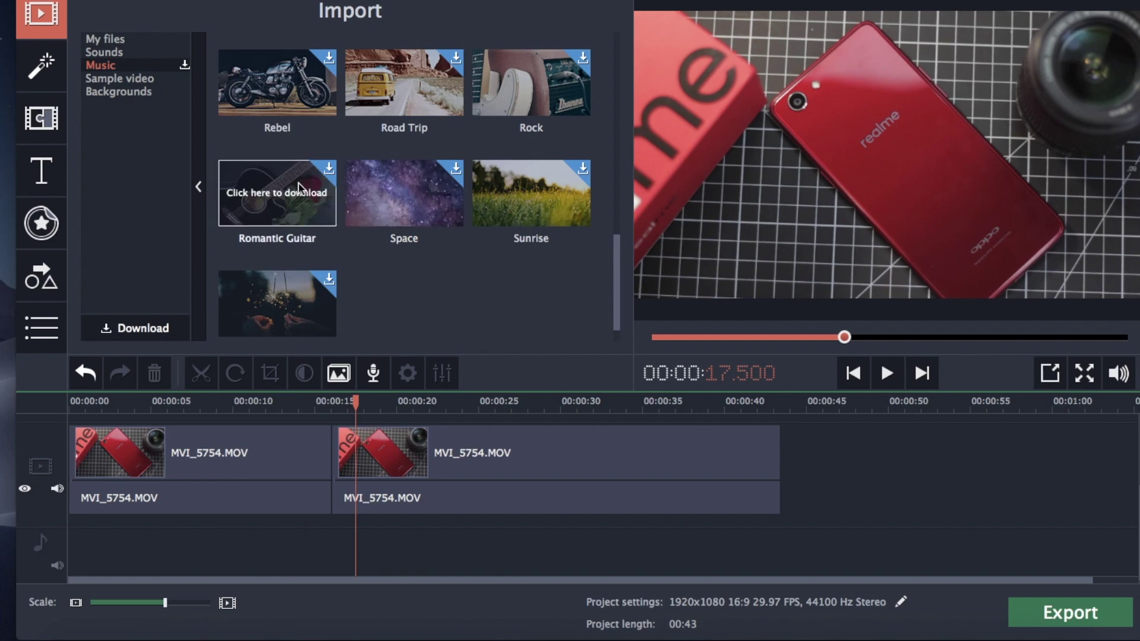
- Download the Clouds sample video, place it on the overlay track at about 15 s and preview it
{"action": "left_click", "coordinate": [162, 76]}
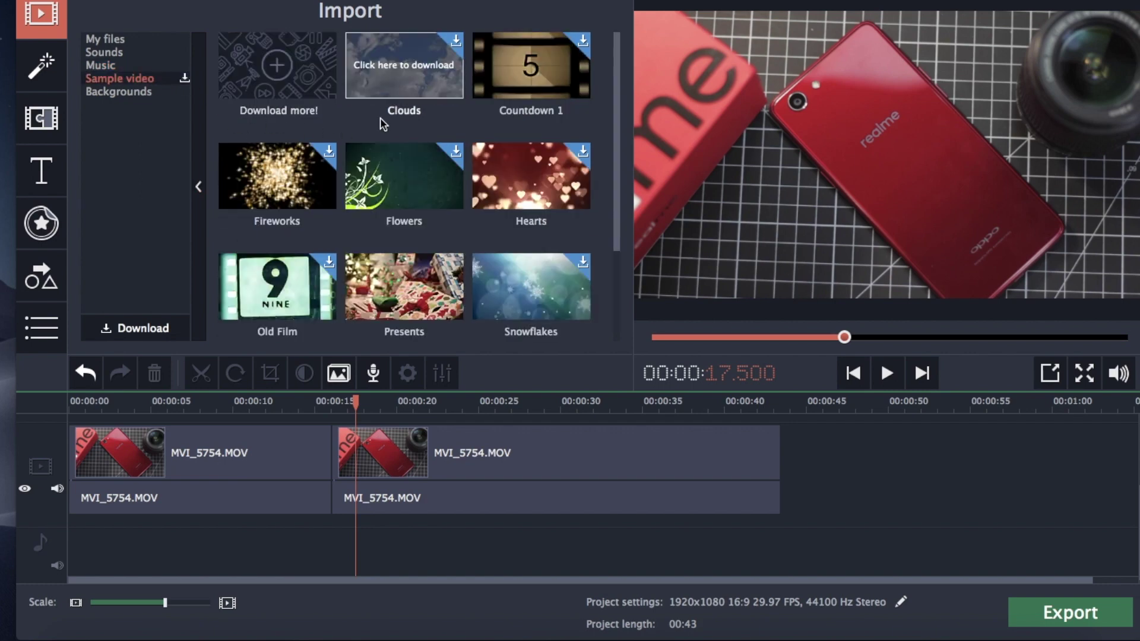
{"action": "scroll", "coordinate": [380, 118], "scroll_direction": "down", "scroll_amount": 3}
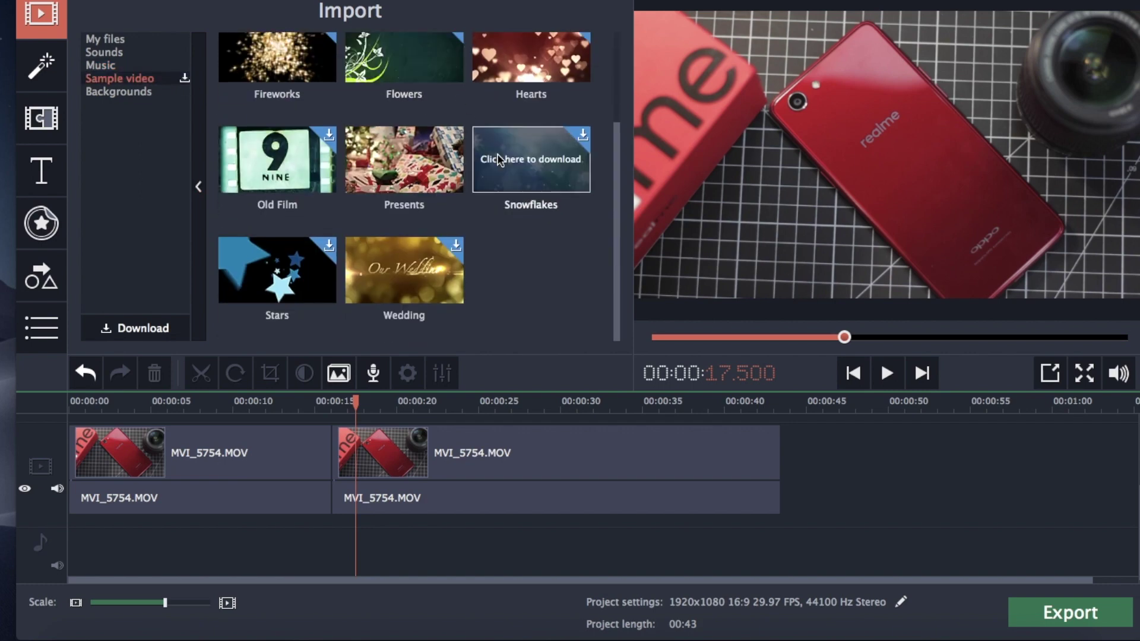
{"action": "scroll", "coordinate": [555, 168], "scroll_direction": "up", "scroll_amount": 3}
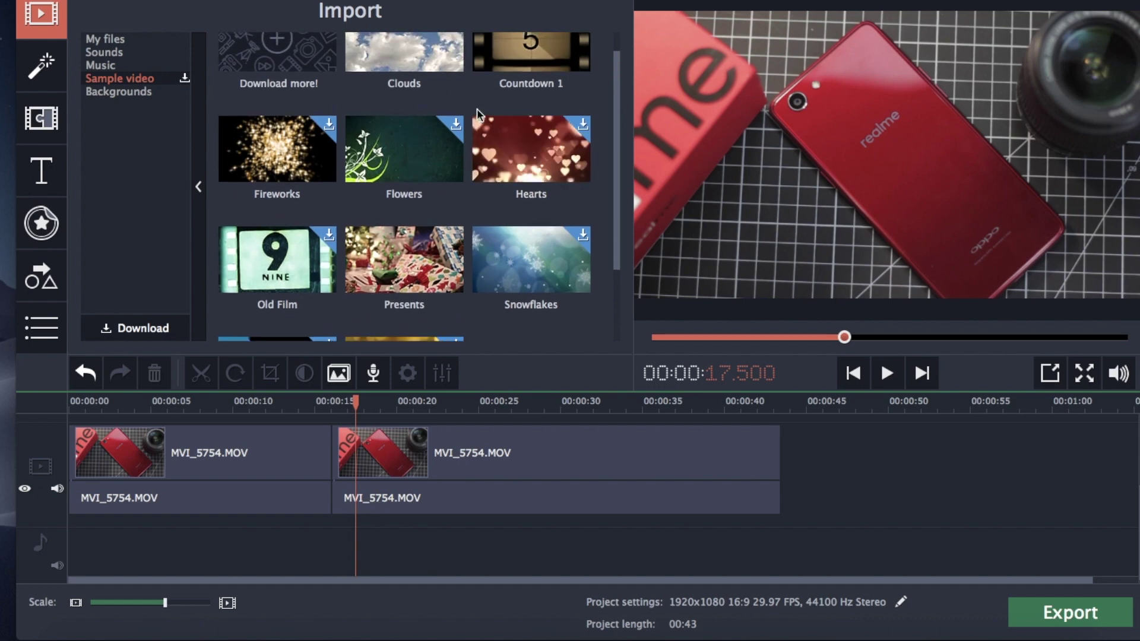
{"action": "scroll", "coordinate": [480, 109], "scroll_direction": "up", "scroll_amount": 2}
{"action": "left_click", "coordinate": [457, 39]}
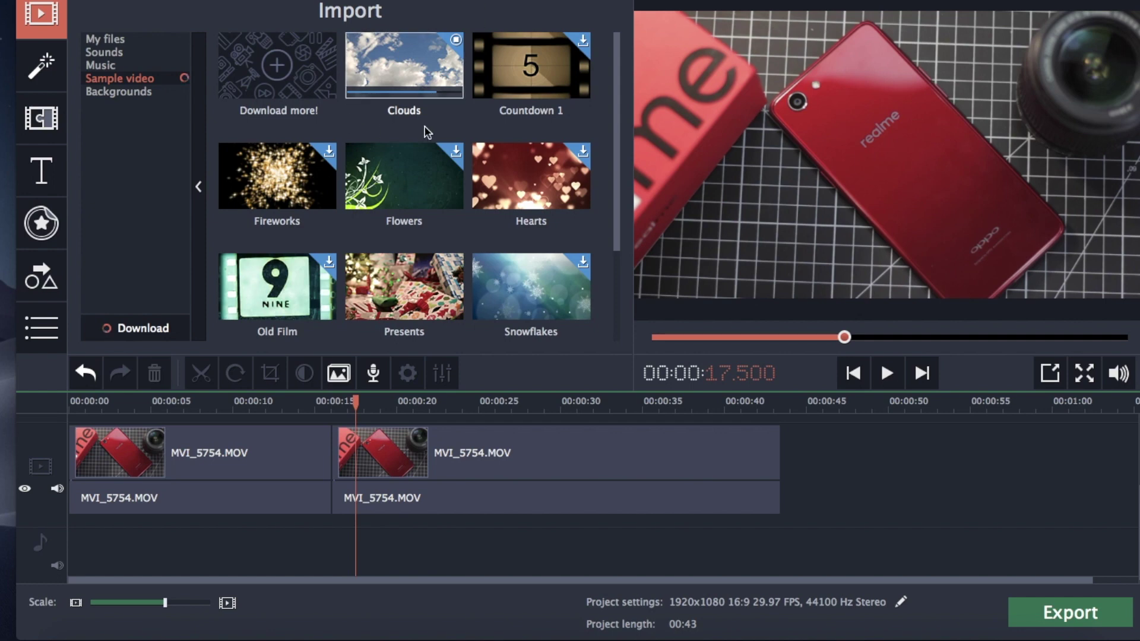
{"action": "left_click_drag", "start_coordinate": [405, 65], "coordinate": [328, 450]}
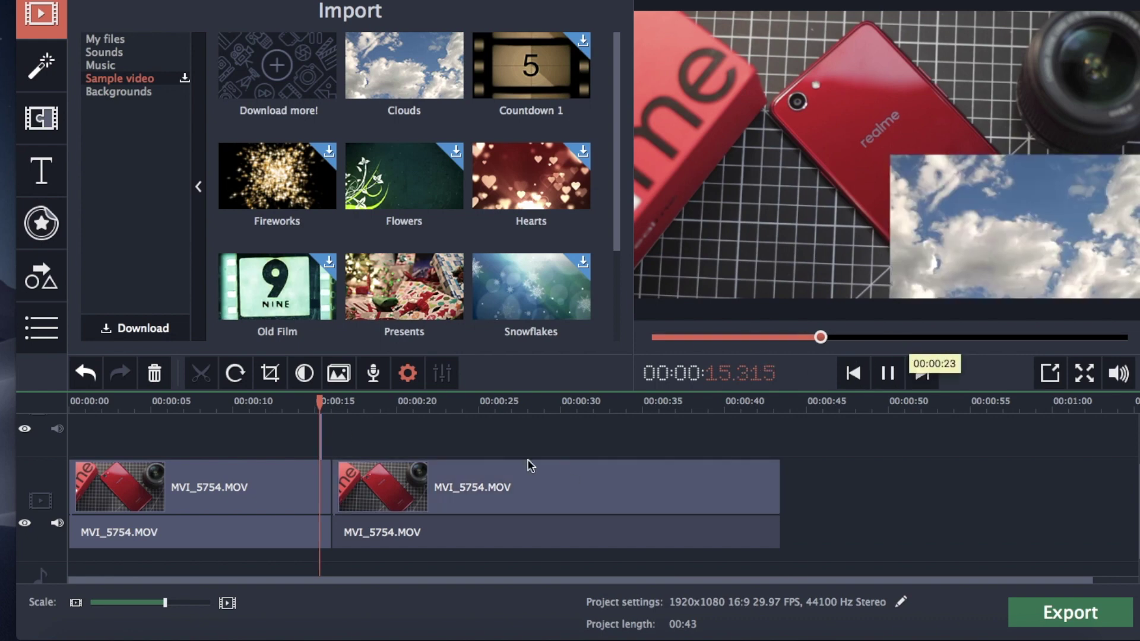
{"action": "key", "text": "space"}
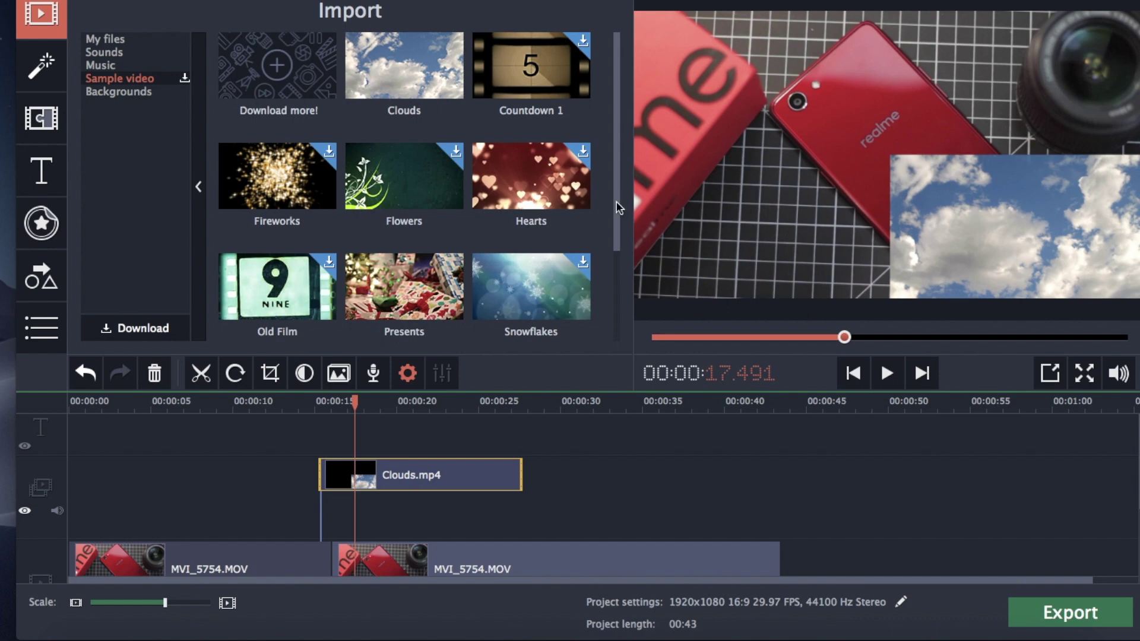
- Open the Backgrounds collection and delete the Clouds clip from the overlay track
{"action": "left_click", "coordinate": [146, 94]}
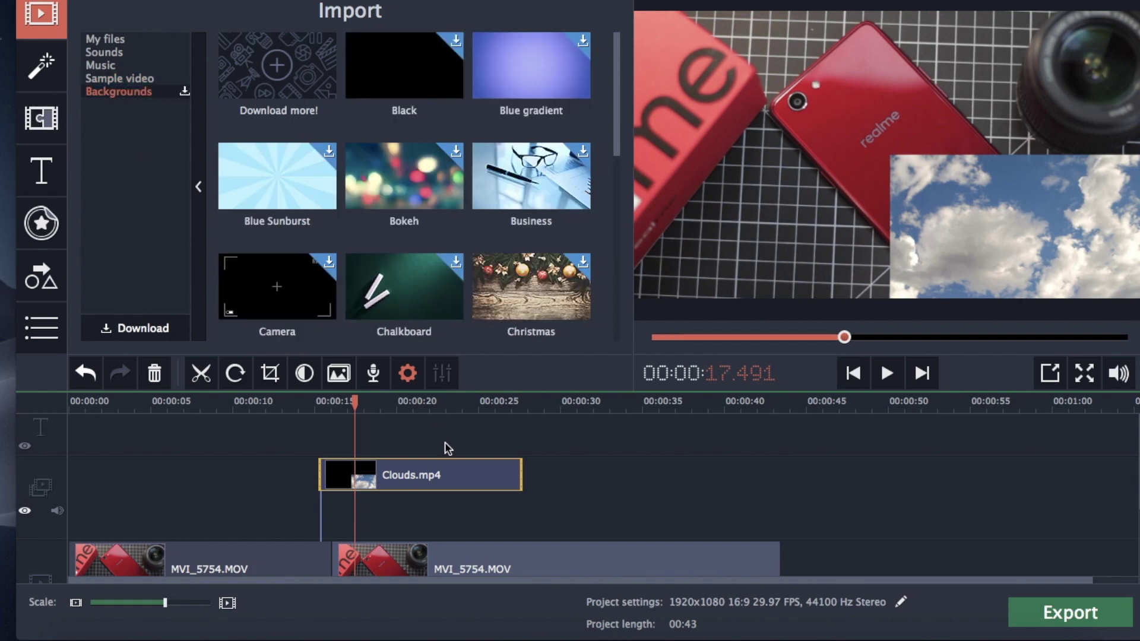
{"action": "left_click", "coordinate": [447, 481]}
{"action": "key", "text": "Delete"}
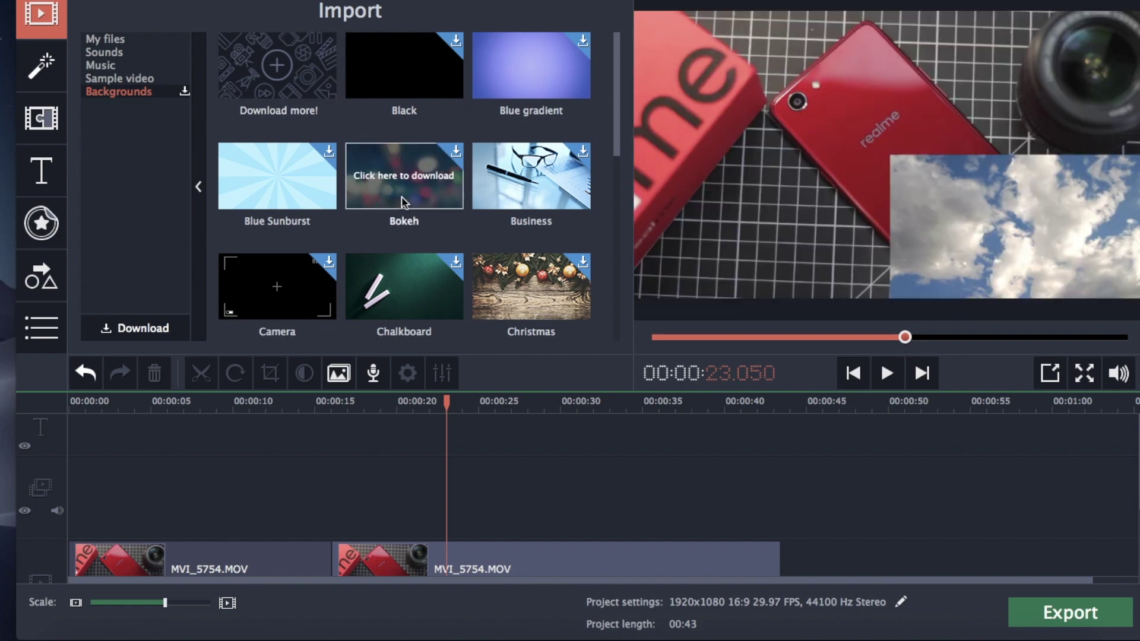
- Look through the whole collection of downloadable background images
{"action": "scroll", "coordinate": [401, 195], "scroll_direction": "down", "scroll_amount": 3}
{"action": "scroll", "coordinate": [406, 112], "scroll_direction": "down", "scroll_amount": 5}
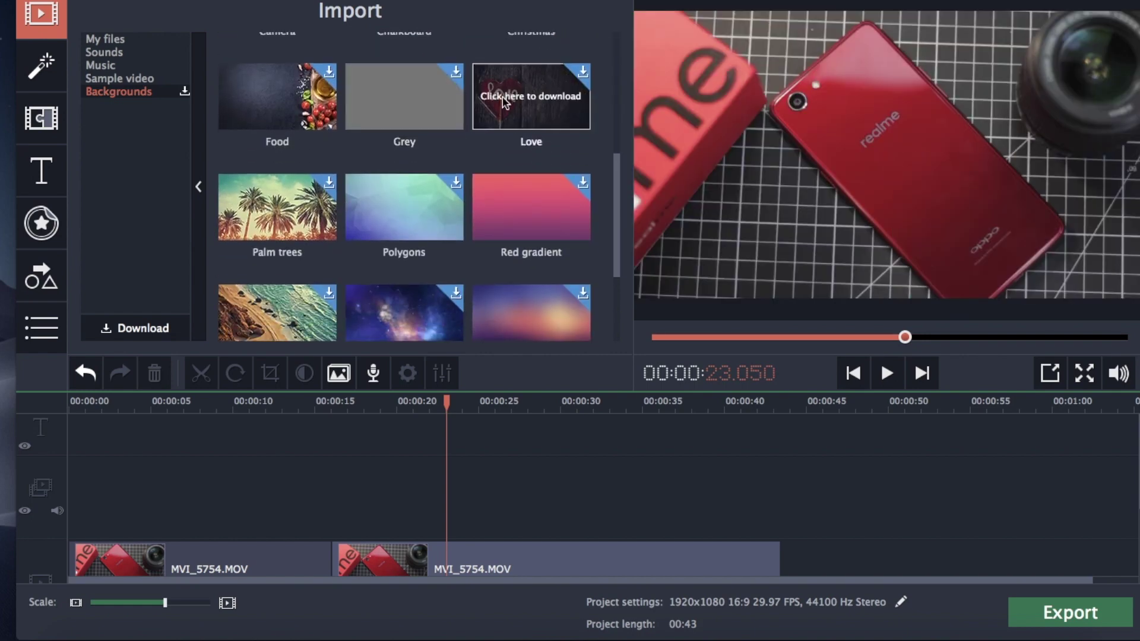
{"action": "scroll", "coordinate": [367, 254], "scroll_direction": "down", "scroll_amount": 3}
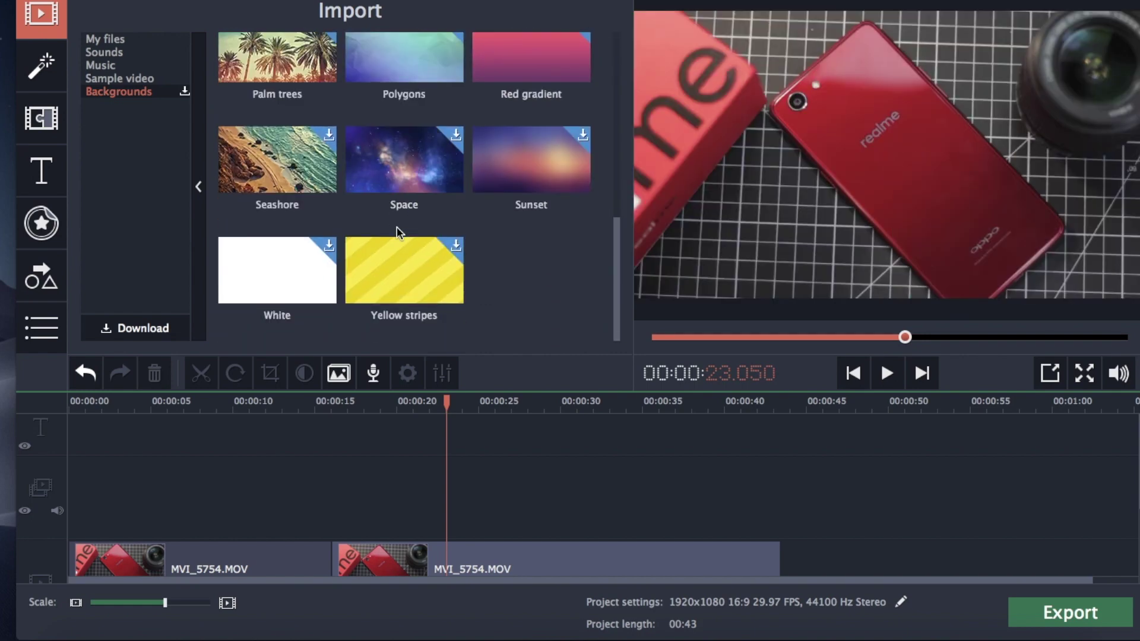
{"action": "scroll", "coordinate": [349, 256], "scroll_direction": "up", "scroll_amount": 10}
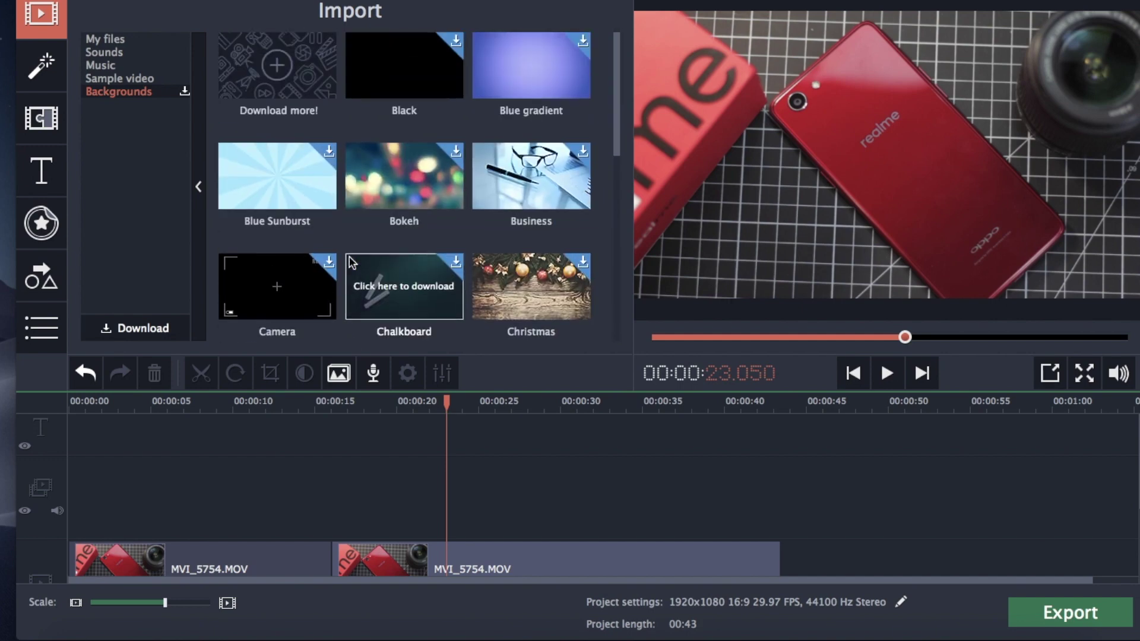
{"action": "scroll", "coordinate": [412, 193], "scroll_direction": "down", "scroll_amount": 2}
{"action": "scroll", "coordinate": [420, 189], "scroll_direction": "up", "scroll_amount": 2}
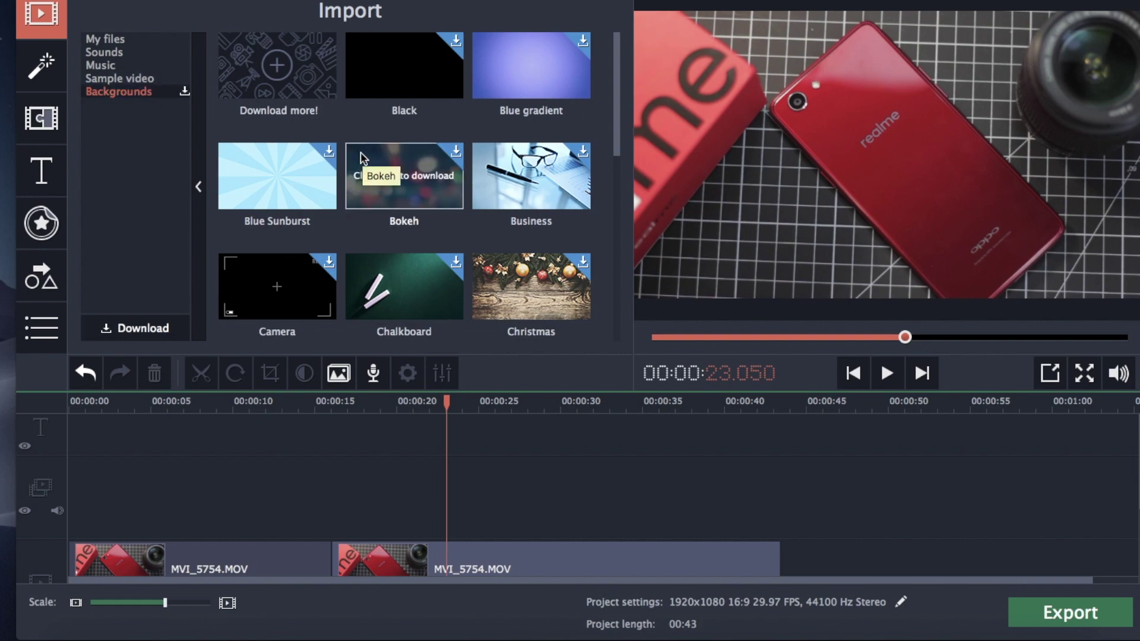
- Place the Disintegrate transition between the two MVI_5754.MOV clips and preview it from just before the cut
{"action": "left_click", "coordinate": [54, 130]}
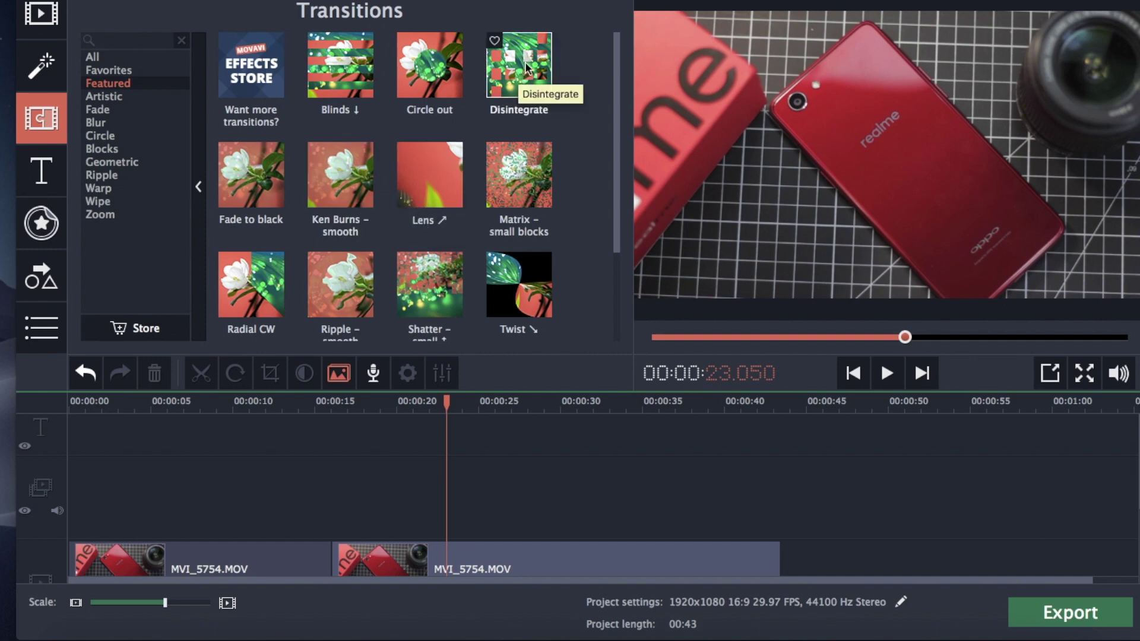
{"action": "left_click_drag", "start_coordinate": [518, 66], "coordinate": [313, 497]}
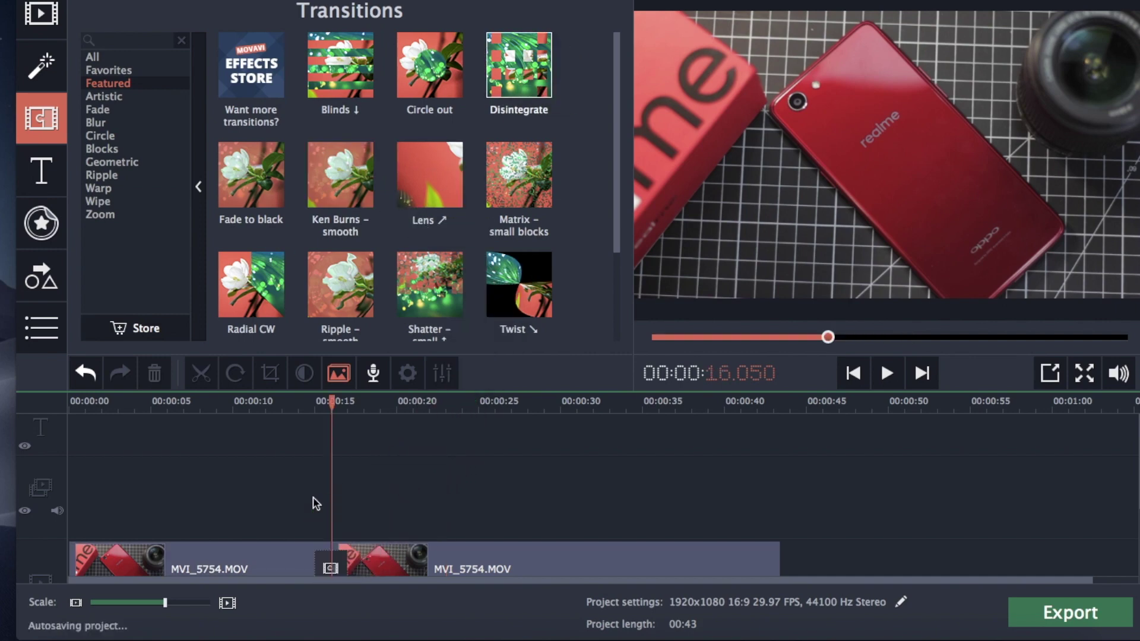
{"action": "left_click", "coordinate": [297, 401]}
{"action": "key", "text": "space"}
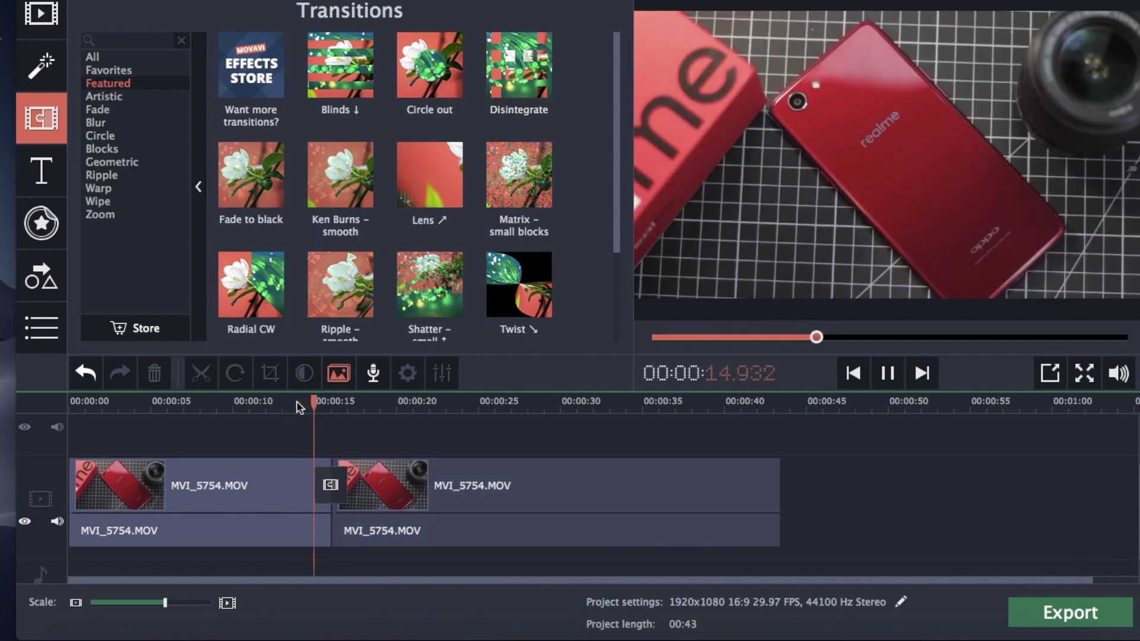
{"action": "key", "text": "space"}
- Delete the Disintegrate transition between the clips and look over the Featured transitions
{"action": "left_click", "coordinate": [328, 490]}
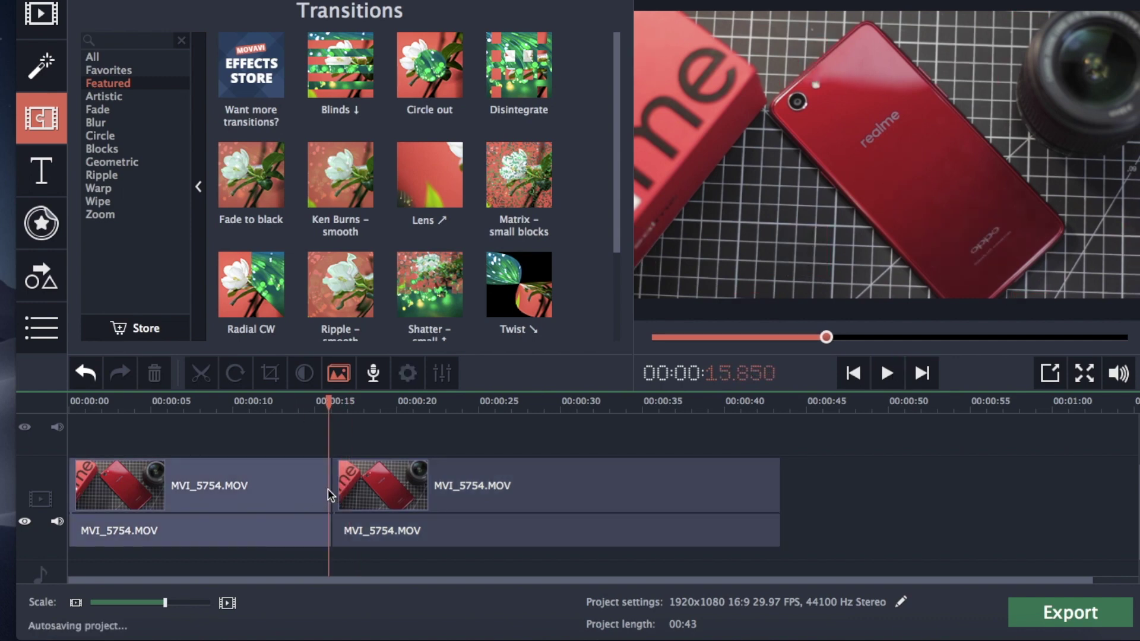
{"action": "scroll", "coordinate": [403, 120], "scroll_direction": "down", "scroll_amount": 3}
{"action": "scroll", "coordinate": [403, 120], "scroll_direction": "up", "scroll_amount": 3}
{"action": "scroll", "coordinate": [403, 119], "scroll_direction": "up", "scroll_amount": 3}
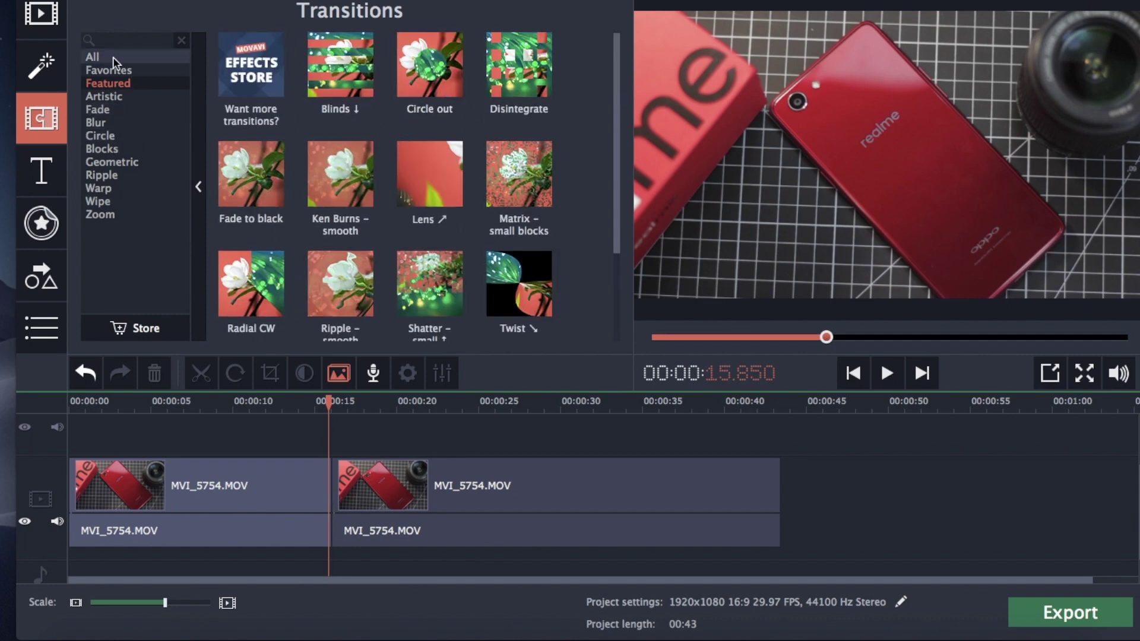
- Look through the complete list of transitions and the Zoom category
{"action": "left_click", "coordinate": [92, 56]}
{"action": "scroll", "coordinate": [436, 184], "scroll_direction": "down", "scroll_amount": 12}
{"action": "scroll", "coordinate": [437, 189], "scroll_direction": "up", "scroll_amount": 10}
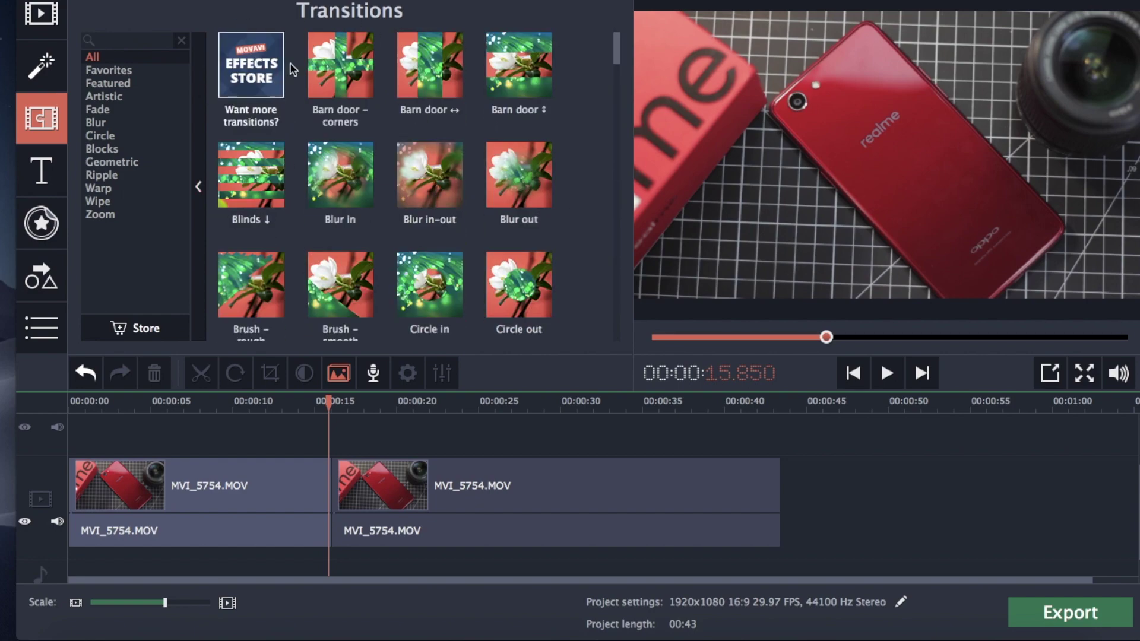
{"action": "scroll", "coordinate": [487, 190], "scroll_direction": "down", "scroll_amount": 6}
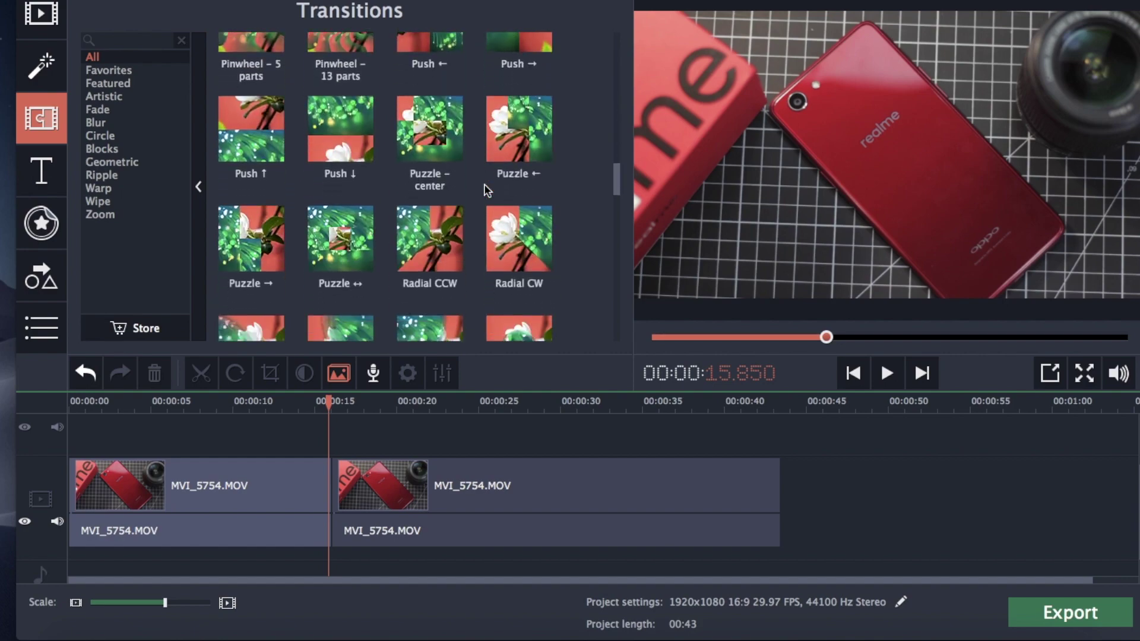
{"action": "scroll", "coordinate": [487, 190], "scroll_direction": "up", "scroll_amount": 6}
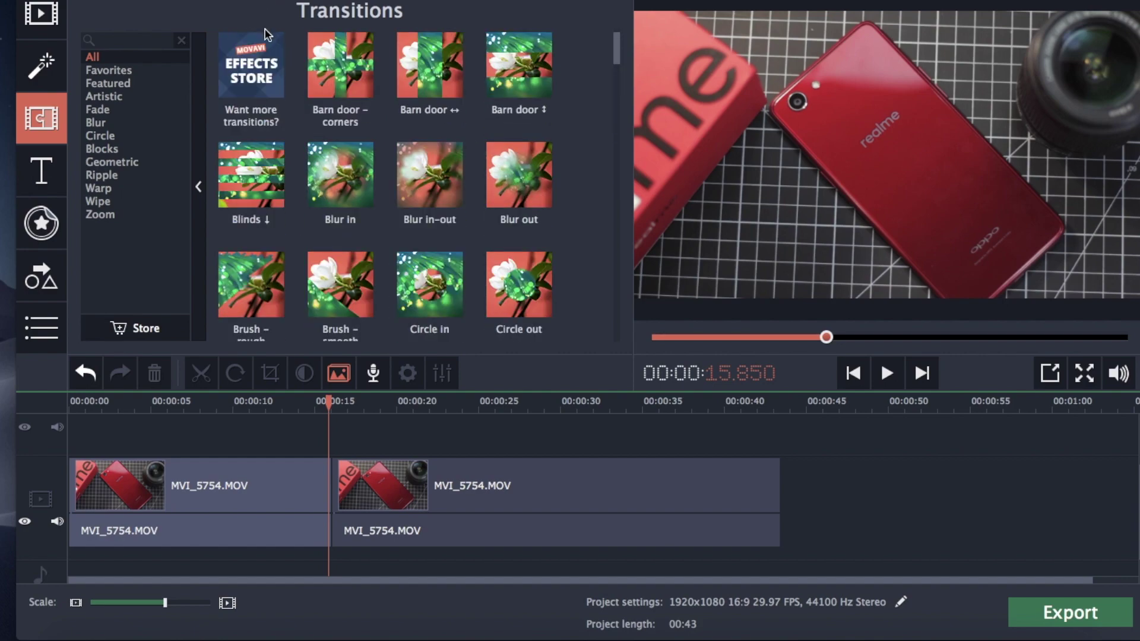
{"action": "scroll", "coordinate": [456, 181], "scroll_direction": "down", "scroll_amount": 3}
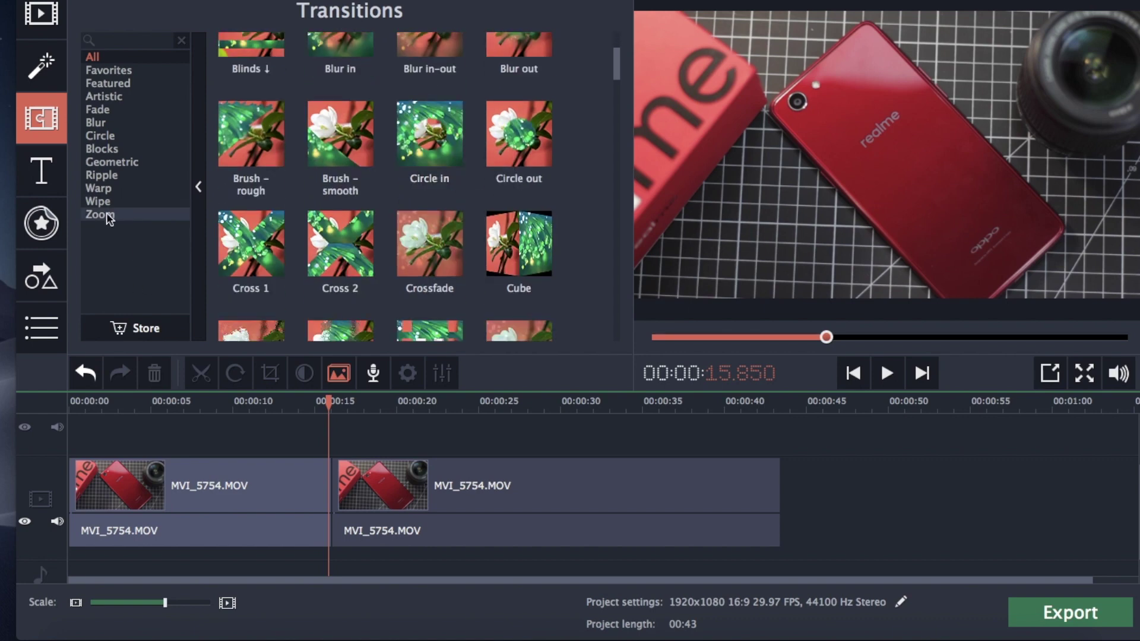
{"action": "left_click", "coordinate": [107, 215]}
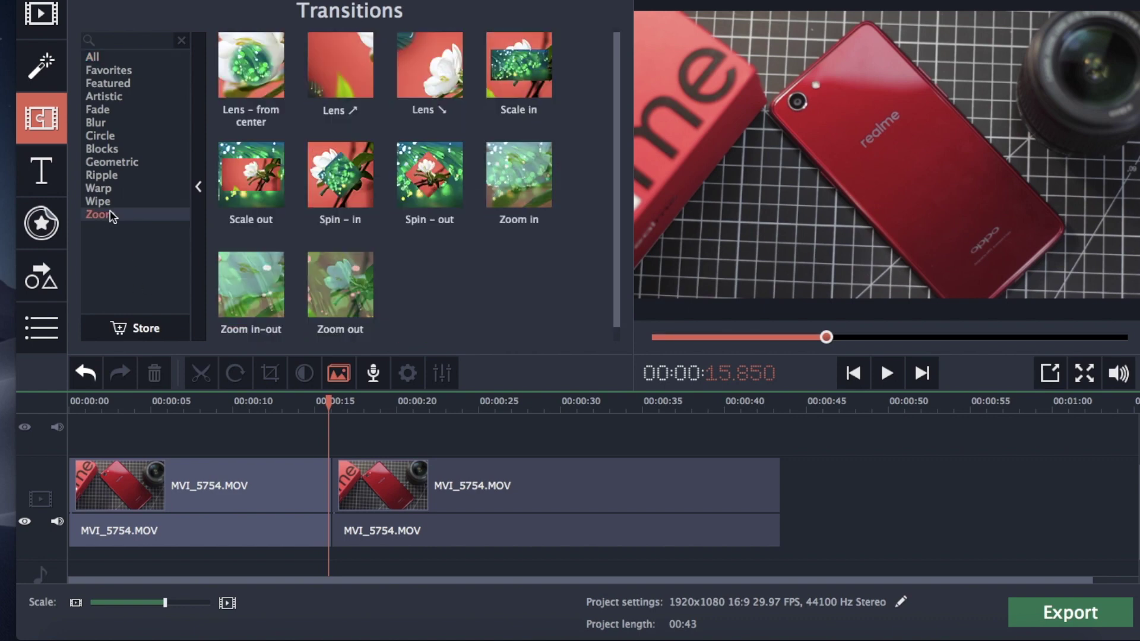
- Place the Snake - thin transition from the Wipe category between the two MVI_5754.MOV clips
{"action": "left_click", "coordinate": [117, 204]}
{"action": "left_click_drag", "start_coordinate": [253, 88], "coordinate": [408, 248]}
{"action": "left_click", "coordinate": [356, 81]}
{"action": "left_click_drag", "start_coordinate": [426, 65], "coordinate": [297, 459]}
{"action": "left_click_drag", "start_coordinate": [519, 65], "coordinate": [333, 532]}
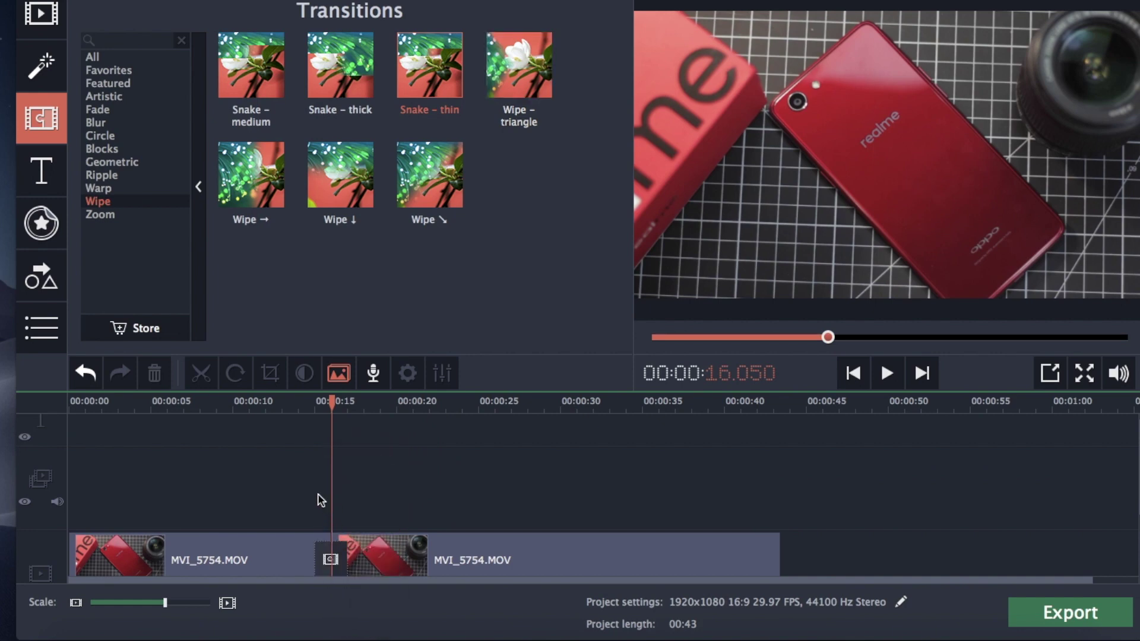
- Preview the Snake - thin transition from just before the cut and delete it from between the clips
{"action": "left_click", "coordinate": [311, 405]}
{"action": "key", "text": "space"}
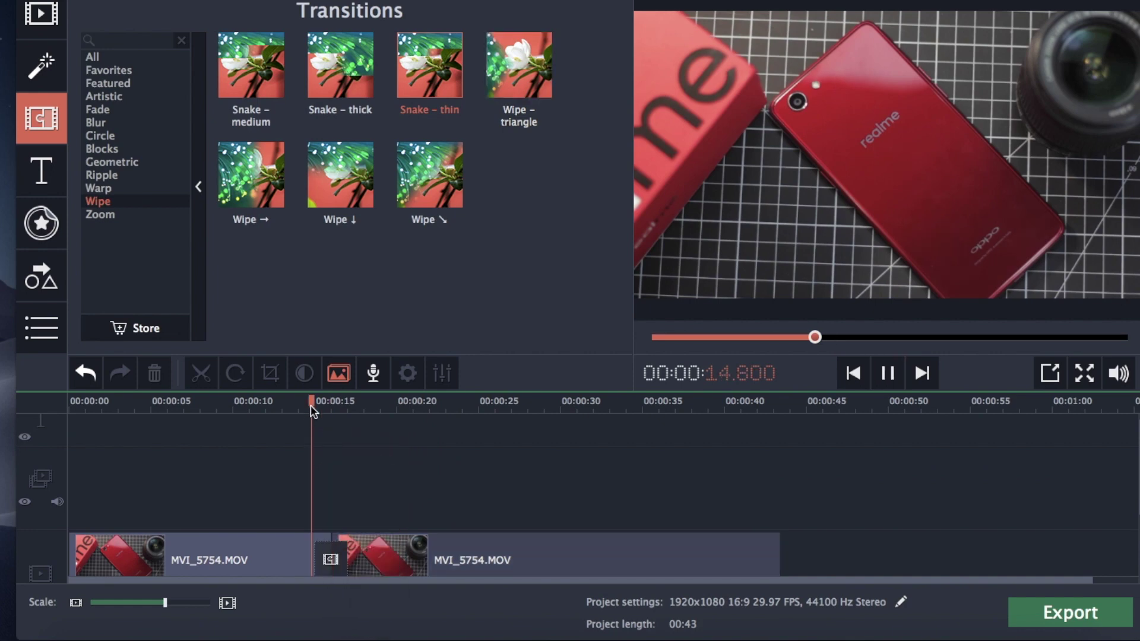
{"action": "scroll", "coordinate": [357, 511], "scroll_direction": "down", "scroll_amount": 4}
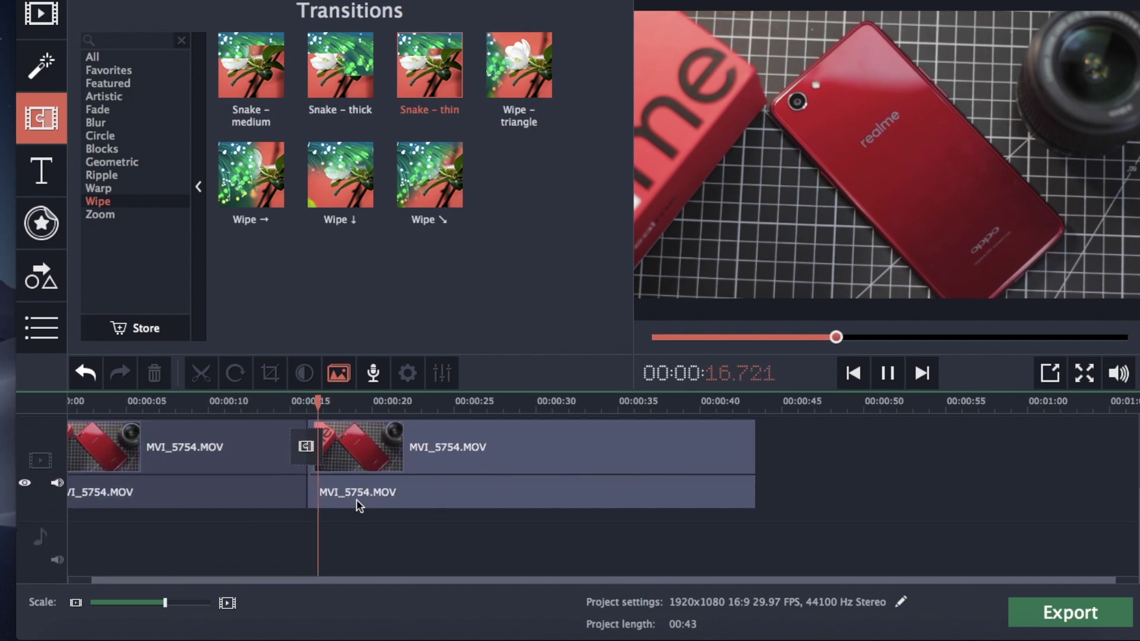
{"action": "scroll", "coordinate": [356, 500], "scroll_direction": "up", "scroll_amount": 4}
{"action": "key", "text": "space"}
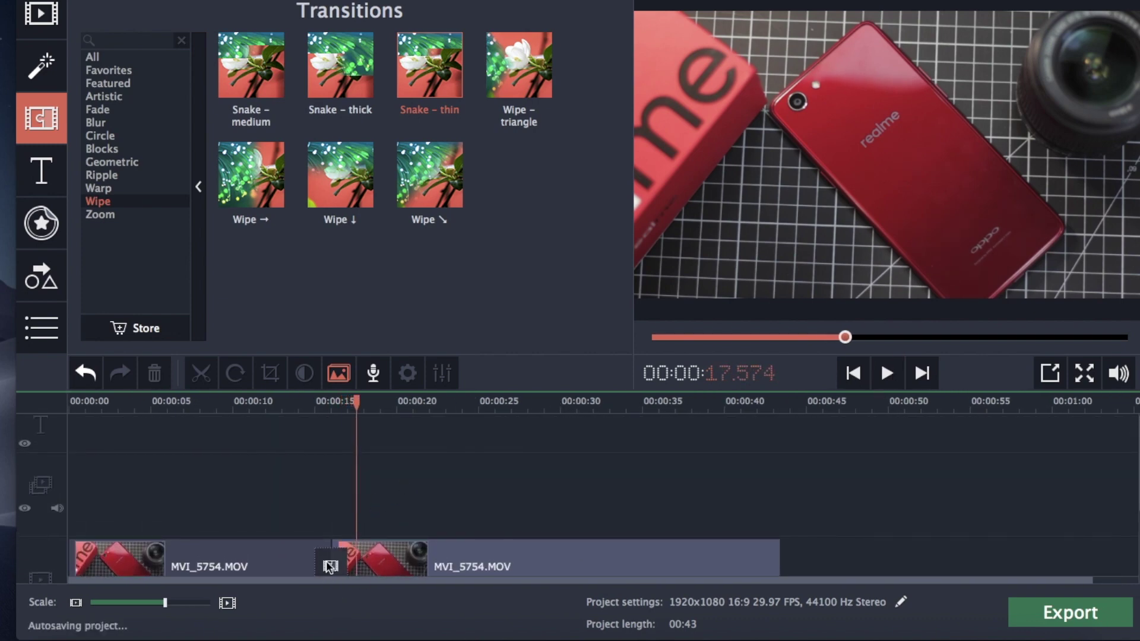
{"action": "left_click", "coordinate": [327, 561]}
{"action": "key", "text": "Delete"}
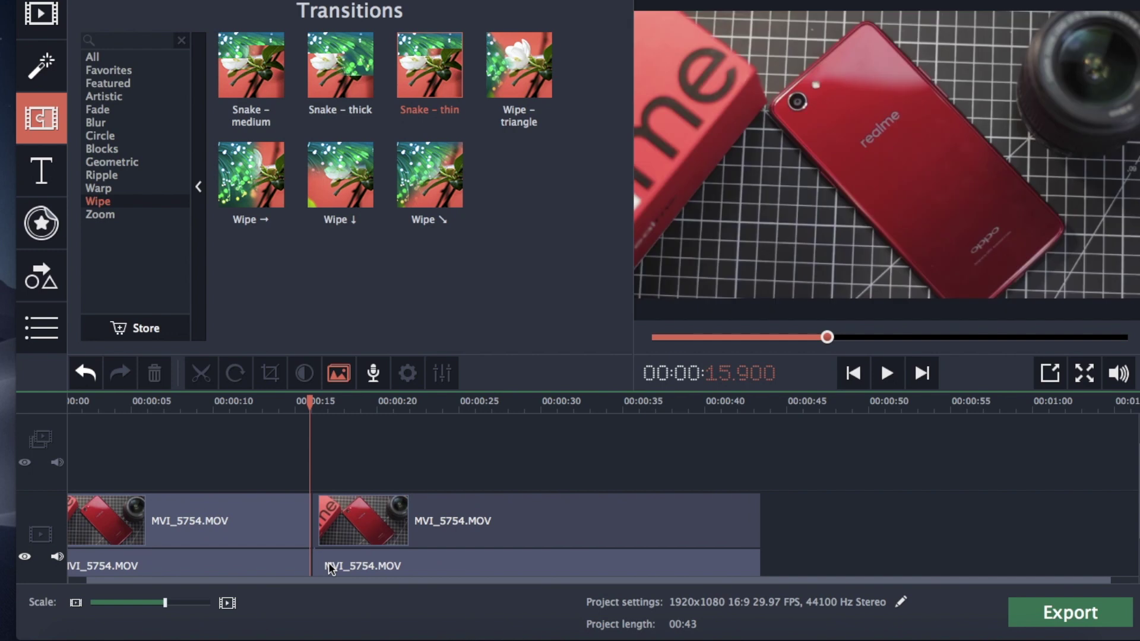
- Place the Ice cream sticker on the title track at about 16 s and shrink it in the preview
{"action": "left_click", "coordinate": [60, 219]}
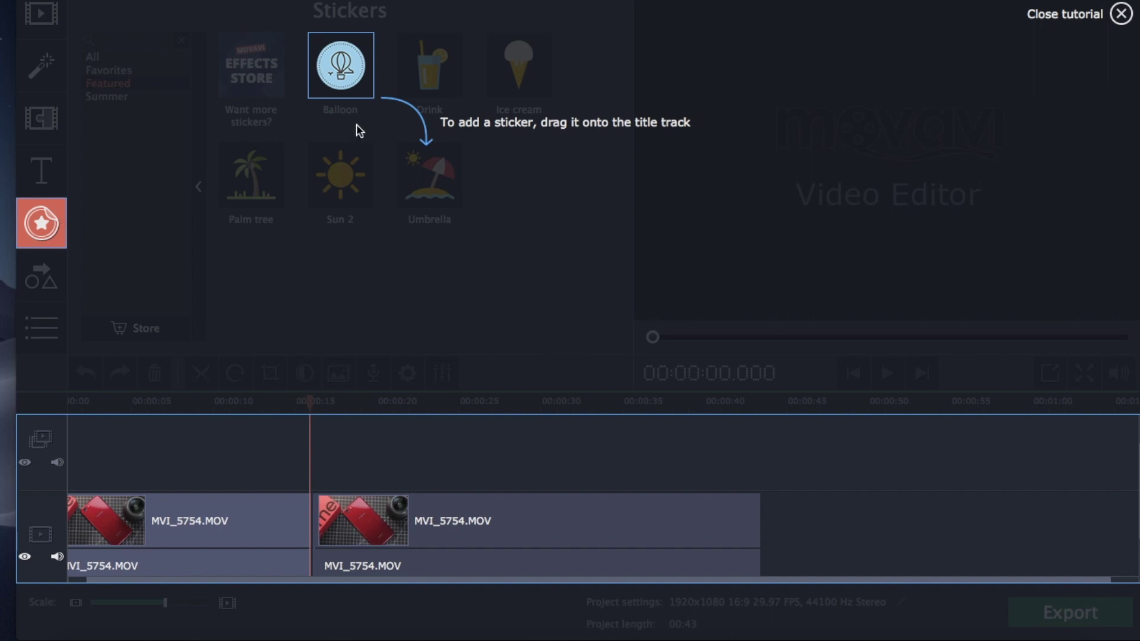
{"action": "left_click", "coordinate": [380, 173]}
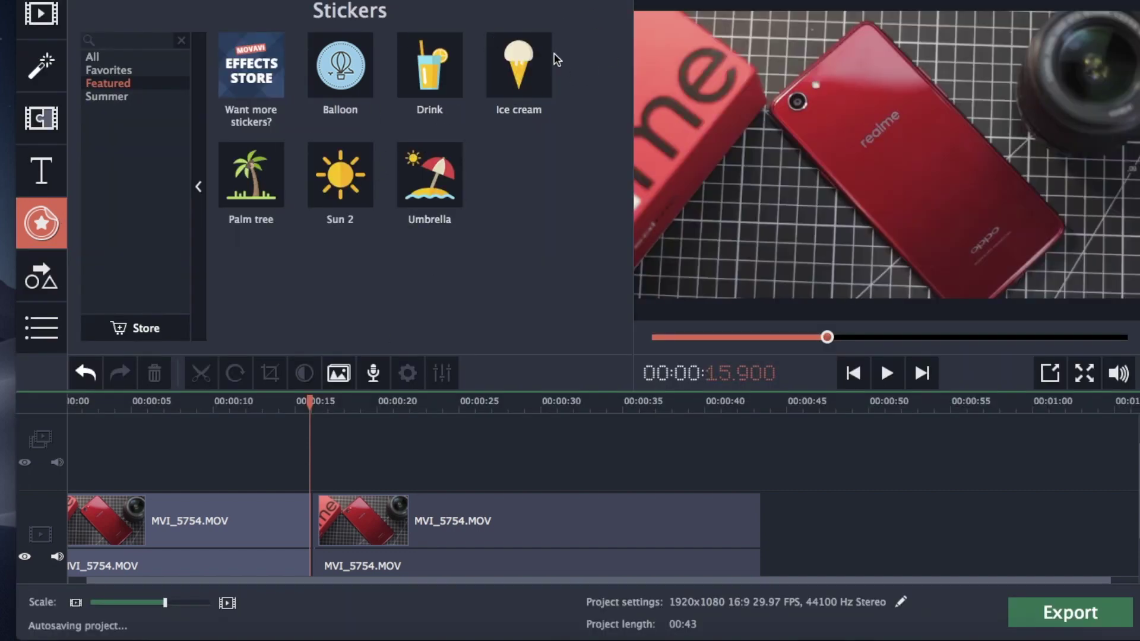
{"action": "left_click_drag", "start_coordinate": [518, 69], "coordinate": [320, 455]}
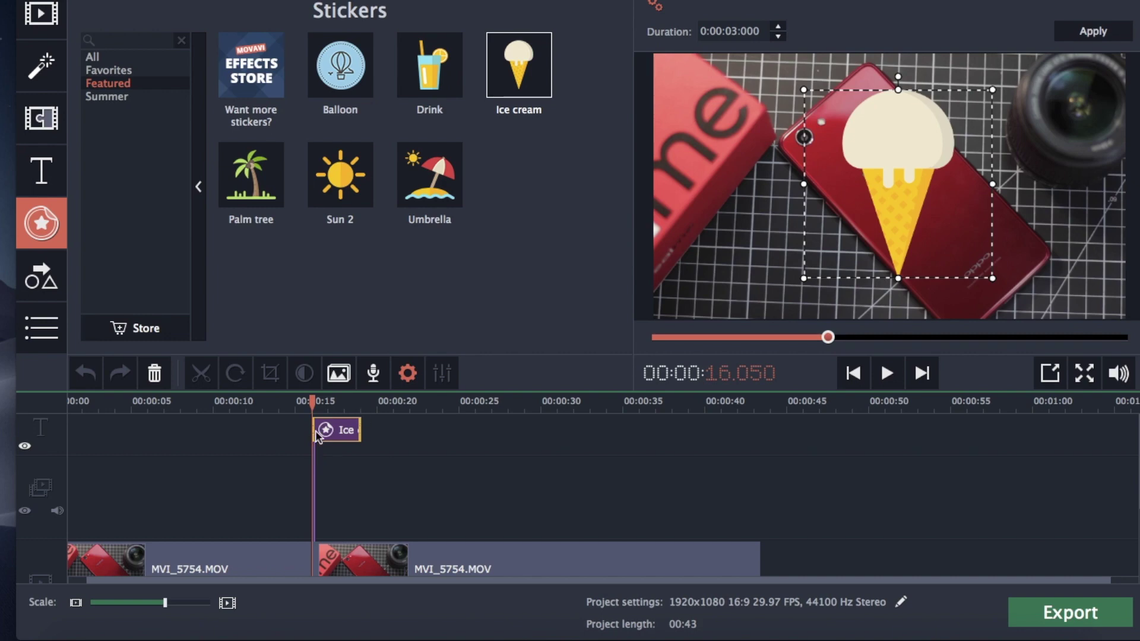
{"action": "left_click_drag", "start_coordinate": [804, 89], "coordinate": [831, 116]}
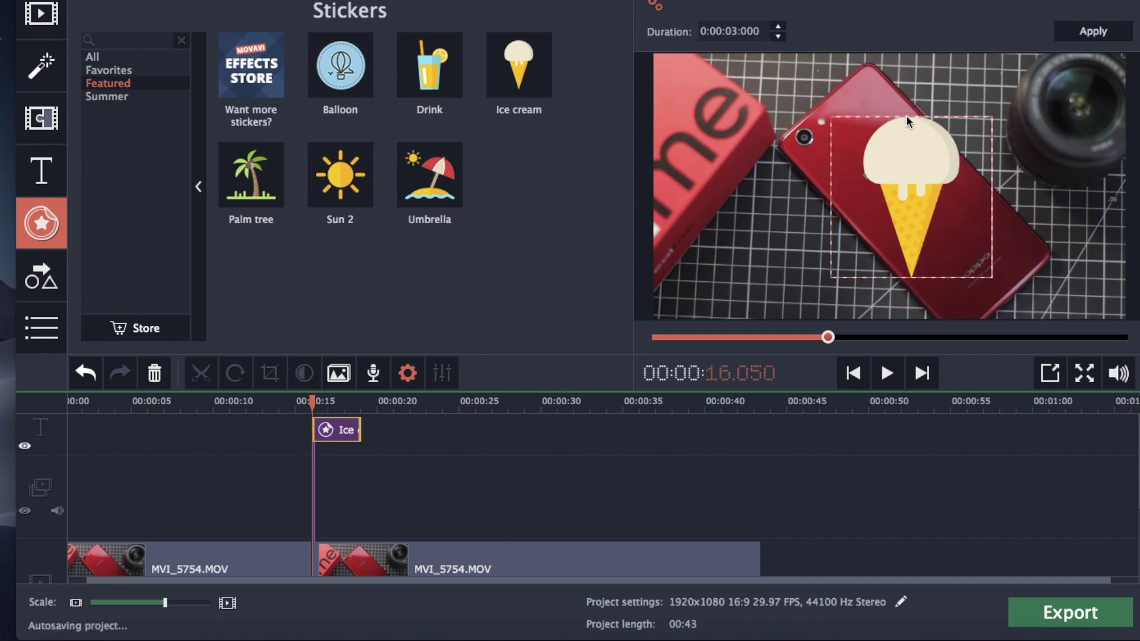
{"action": "mouse_move", "coordinate": [907, 117]}
{"action": "left_mouse_down"}
{"action": "mouse_move", "coordinate": [883, 269]}
{"action": "mouse_move", "coordinate": [910, 109]}
{"action": "left_mouse_up"}
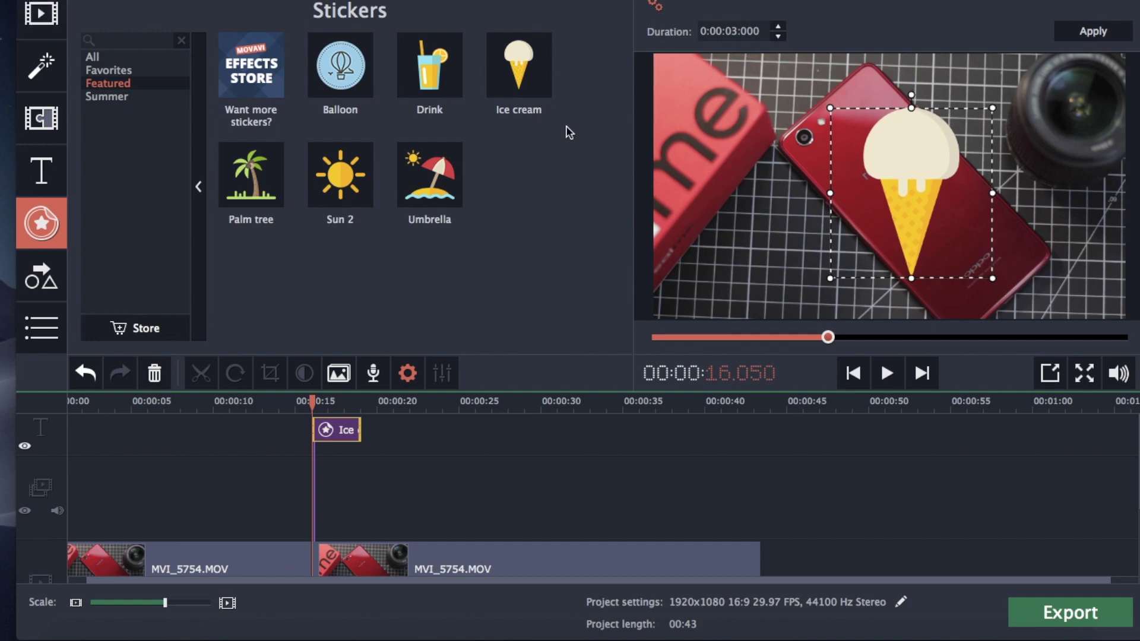
- Place the Tent sticker from the full sticker collection on the title track at about 18 s and delete it
{"action": "left_click", "coordinate": [105, 57]}
{"action": "left_click", "coordinate": [331, 272]}
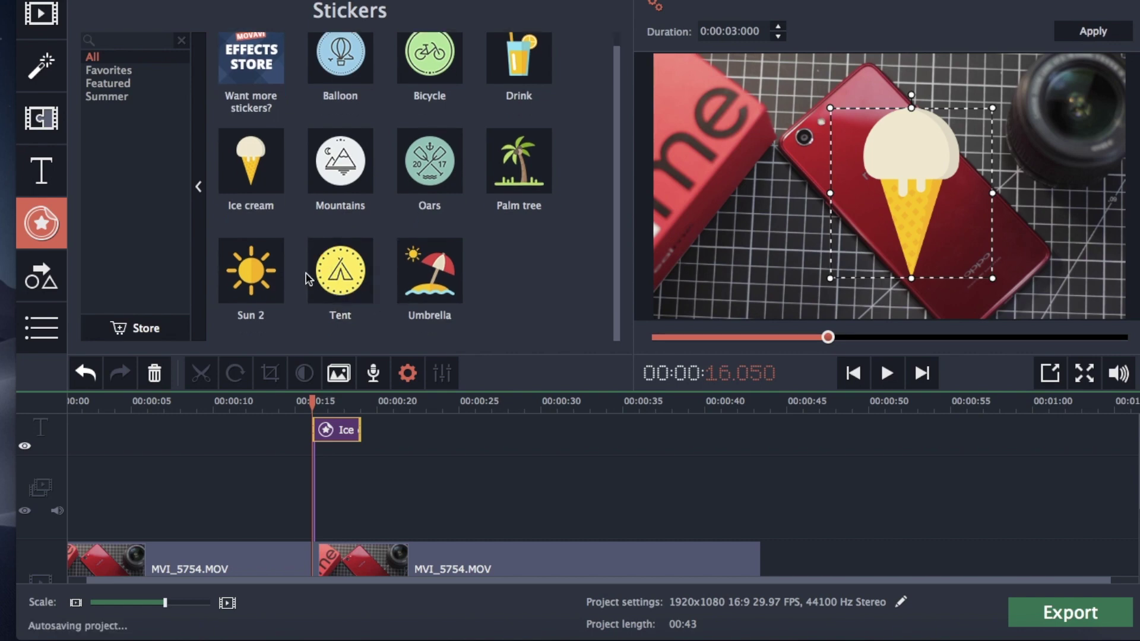
{"action": "left_click_drag", "start_coordinate": [331, 271], "coordinate": [356, 455]}
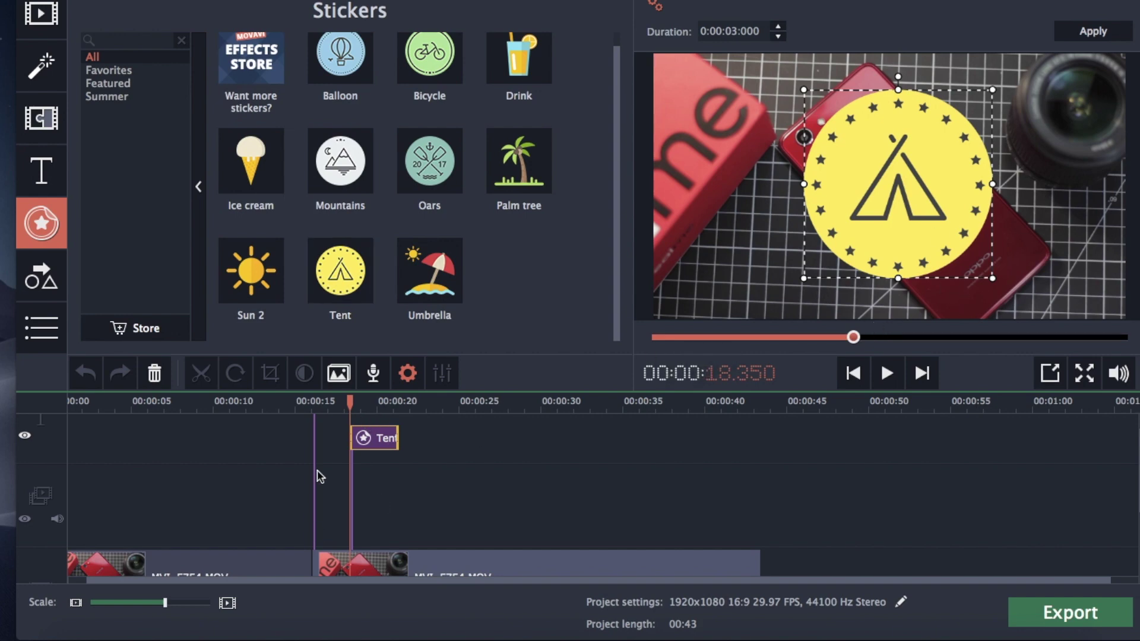
{"action": "left_click", "coordinate": [397, 439]}
{"action": "key", "text": "Delete"}
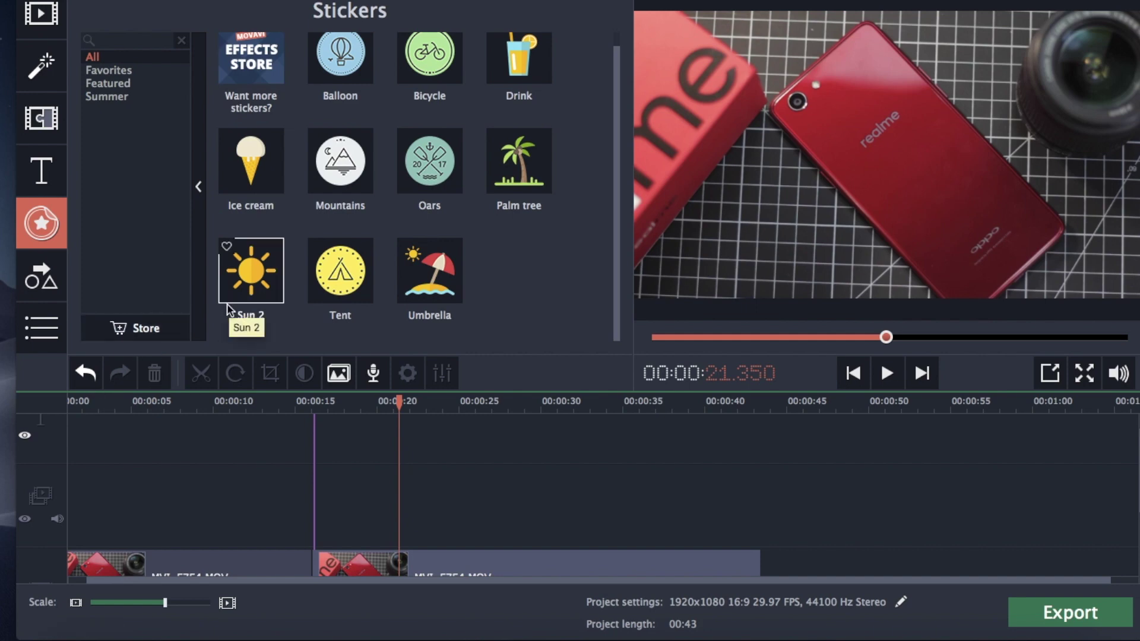
- Open the callouts library and look through the complete collection
{"action": "left_click", "coordinate": [24, 262]}
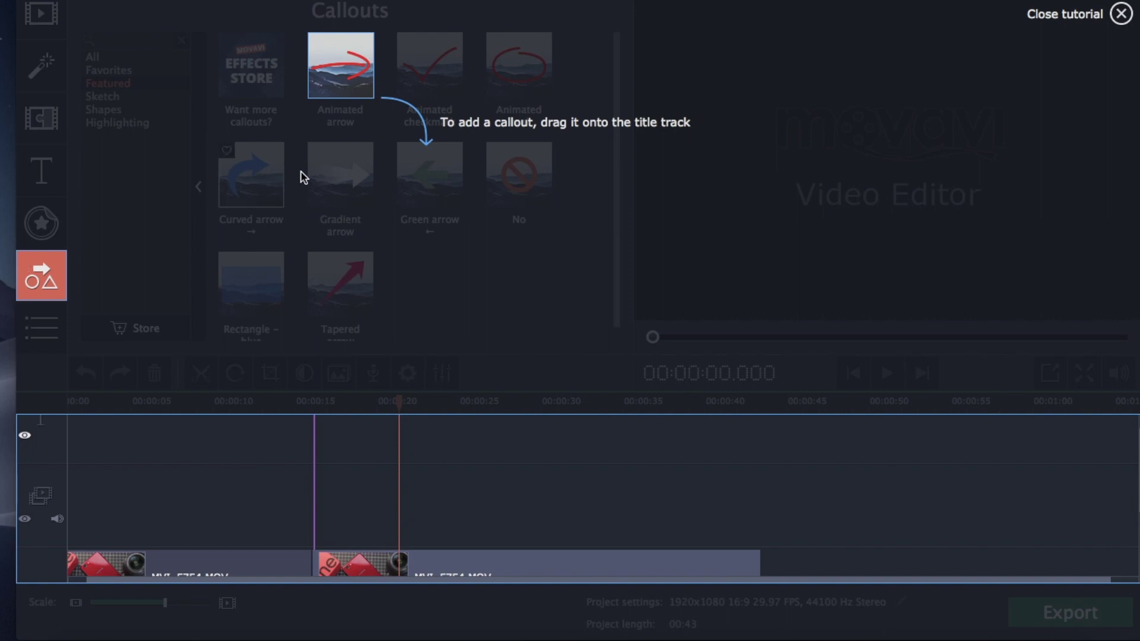
{"action": "left_click", "coordinate": [522, 222]}
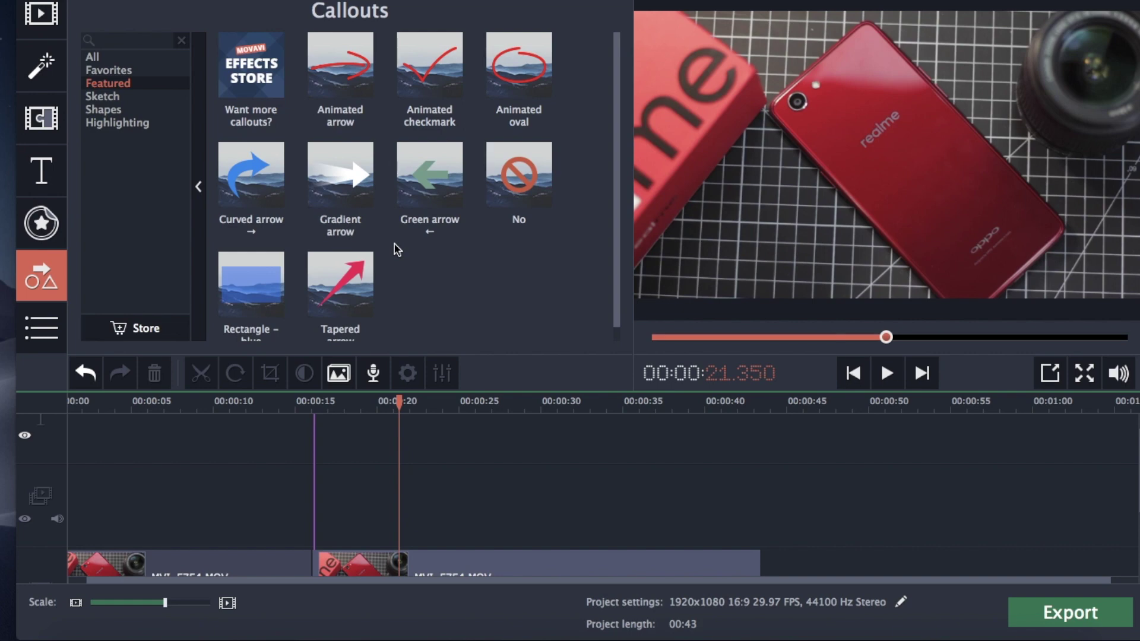
{"action": "left_click", "coordinate": [110, 57]}
{"action": "scroll", "coordinate": [334, 89], "scroll_direction": "down", "scroll_amount": 5}
{"action": "scroll", "coordinate": [349, 117], "scroll_direction": "up", "scroll_amount": 4}
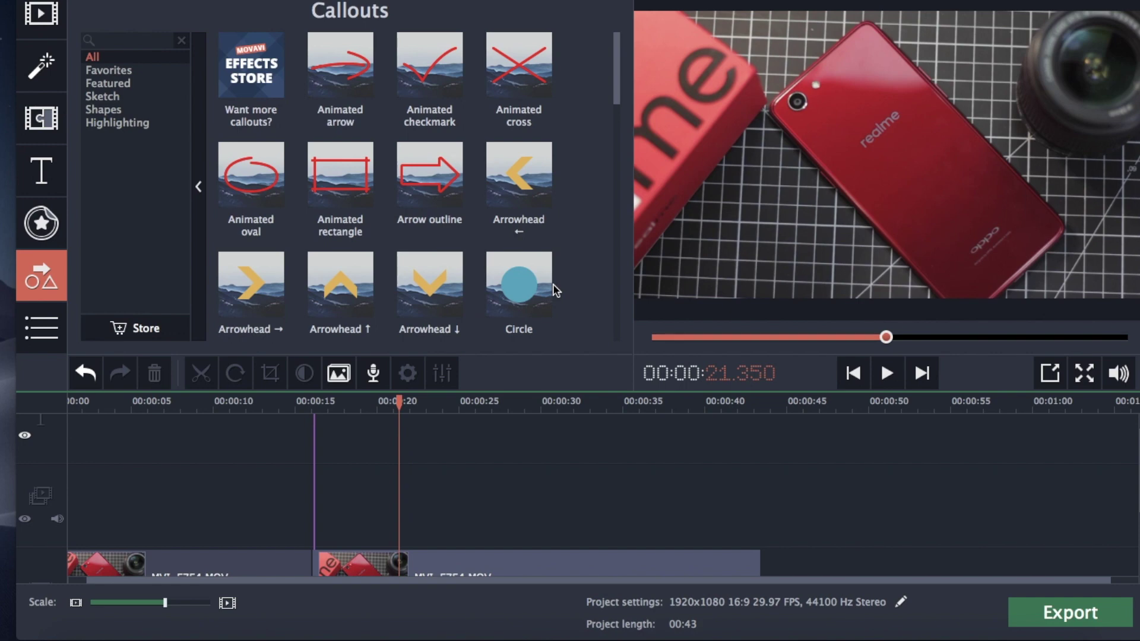
- Select the second MVI_5754.MOV clip on the video track and examine its video and audio properties
{"action": "scroll", "coordinate": [542, 452], "scroll_direction": "down", "scroll_amount": 3}
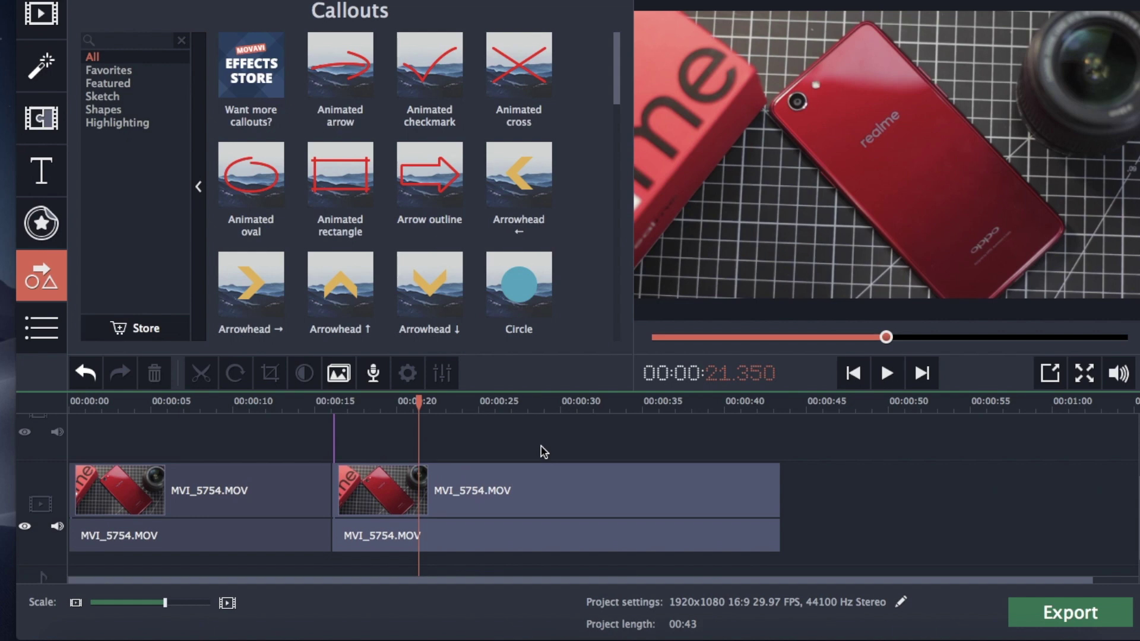
{"action": "scroll", "coordinate": [542, 451], "scroll_direction": "down", "scroll_amount": 2}
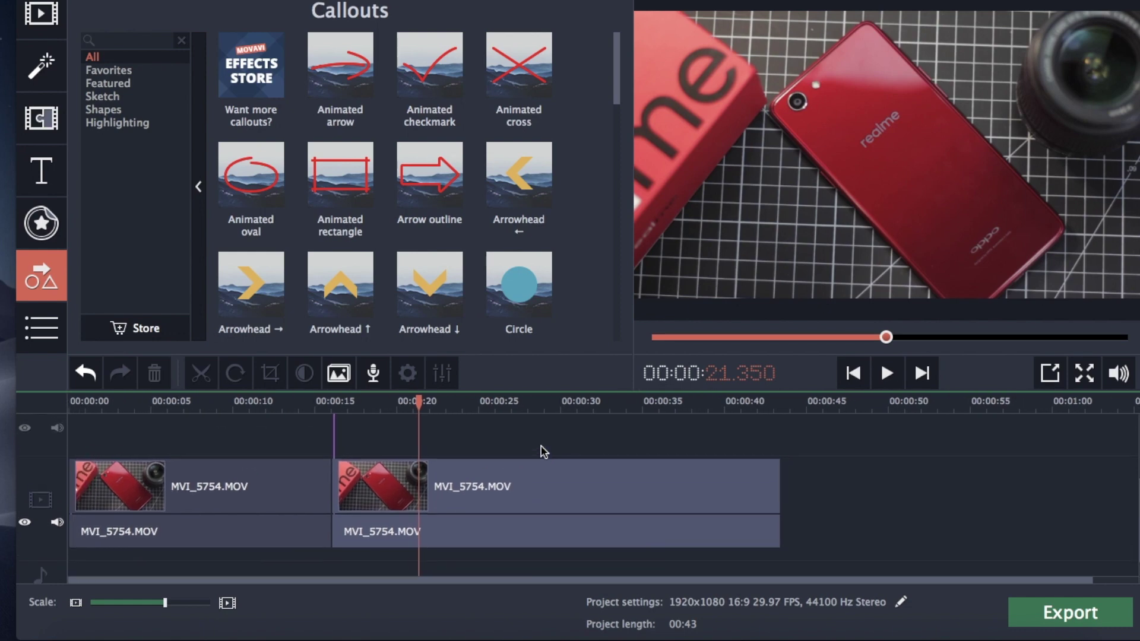
{"action": "scroll", "coordinate": [541, 453], "scroll_direction": "up", "scroll_amount": 1}
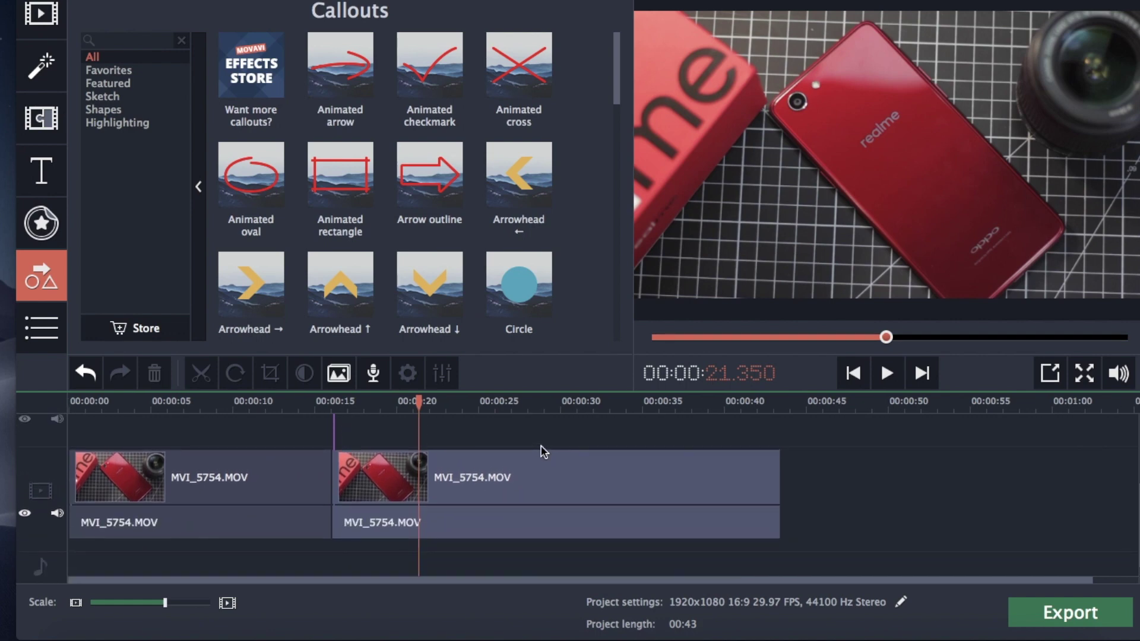
{"action": "left_click", "coordinate": [504, 481]}
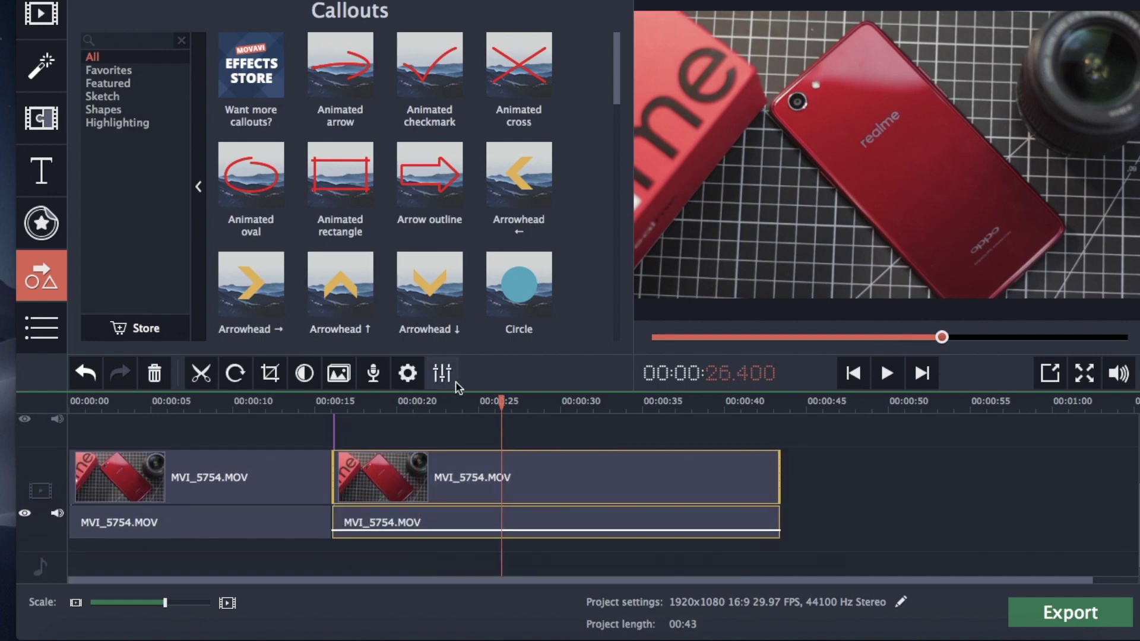
{"action": "left_click", "coordinate": [407, 373]}
{"action": "scroll", "coordinate": [317, 273], "scroll_direction": "down", "scroll_amount": 3}
{"action": "scroll", "coordinate": [315, 270], "scroll_direction": "up", "scroll_amount": 3}
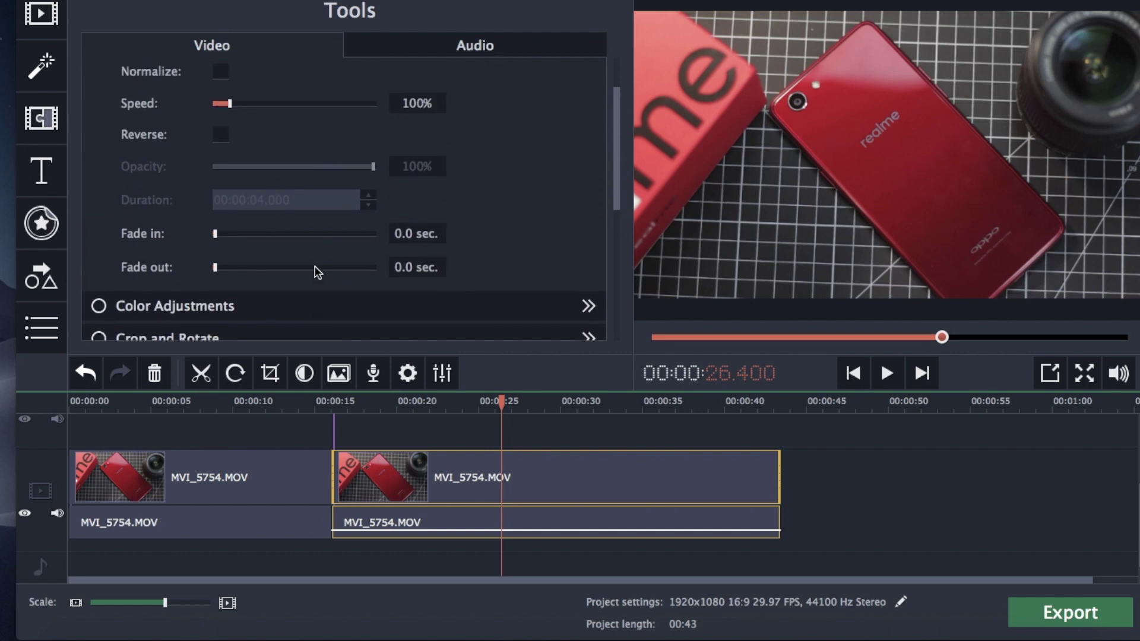
{"action": "left_click", "coordinate": [465, 45]}
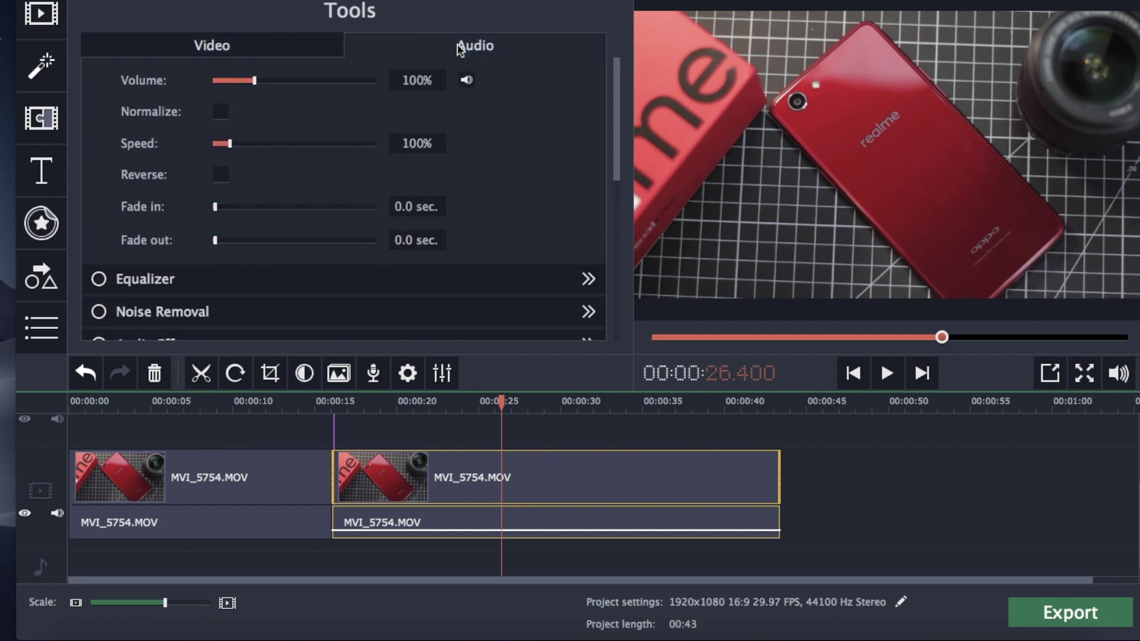
- Look through the second clip's video tools and open its Color Adjustments
{"action": "left_click", "coordinate": [414, 377]}
{"action": "scroll", "coordinate": [262, 297], "scroll_direction": "down", "scroll_amount": 5}
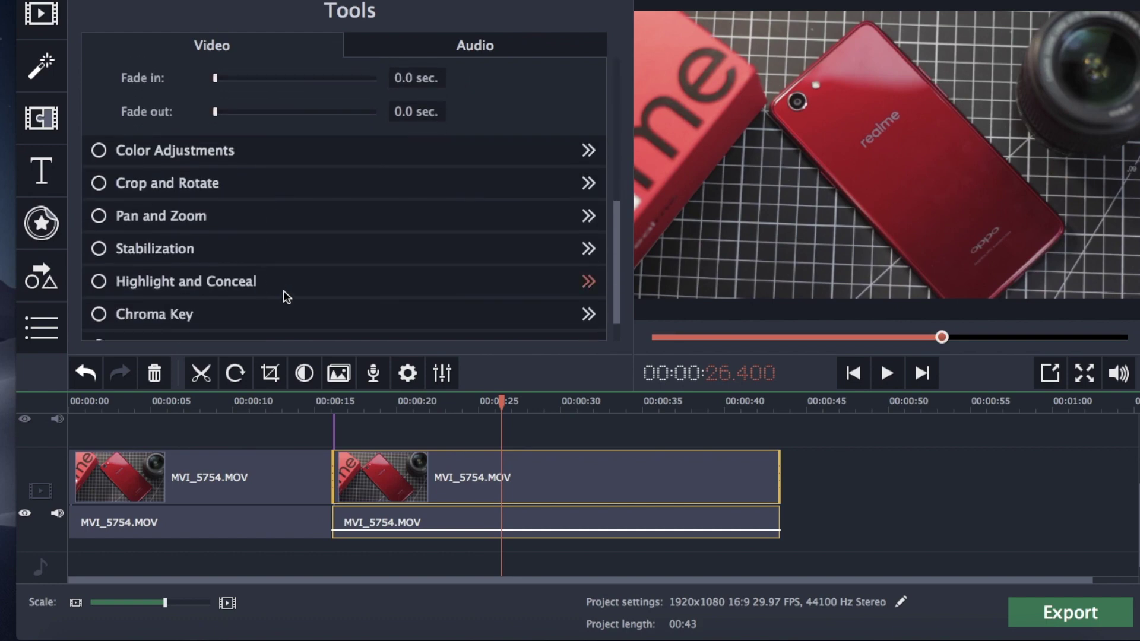
{"action": "left_click", "coordinate": [305, 373]}
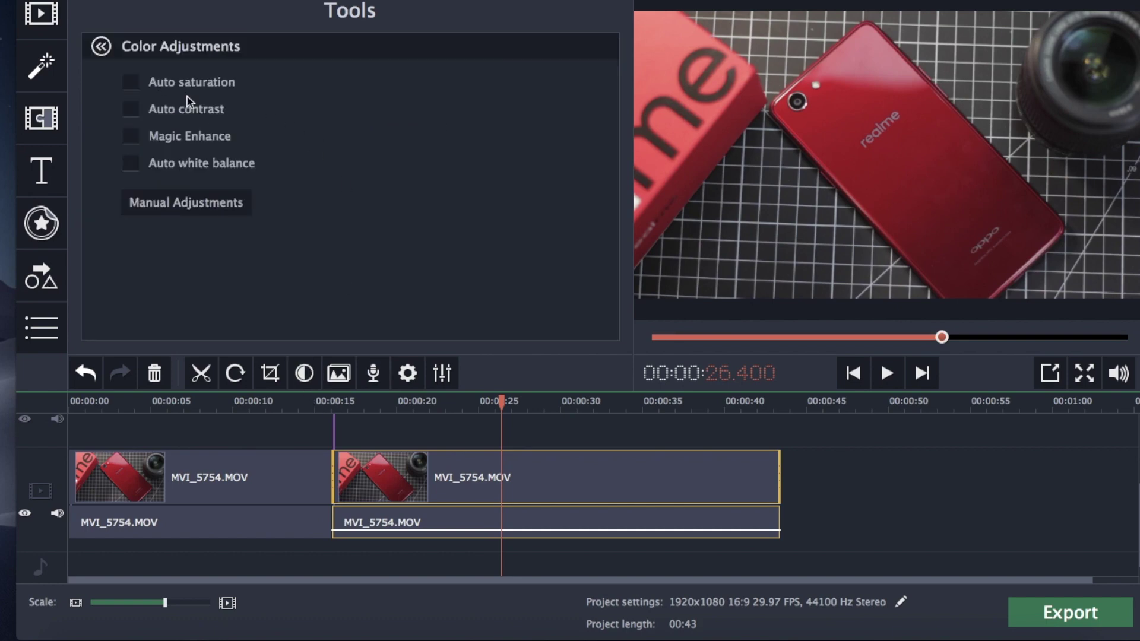
- Try the Auto saturation, Auto contrast and Magic Enhance corrections on the second clip
{"action": "left_click", "coordinate": [131, 81]}
{"action": "left_click", "coordinate": [131, 82]}
{"action": "left_click", "coordinate": [131, 110]}
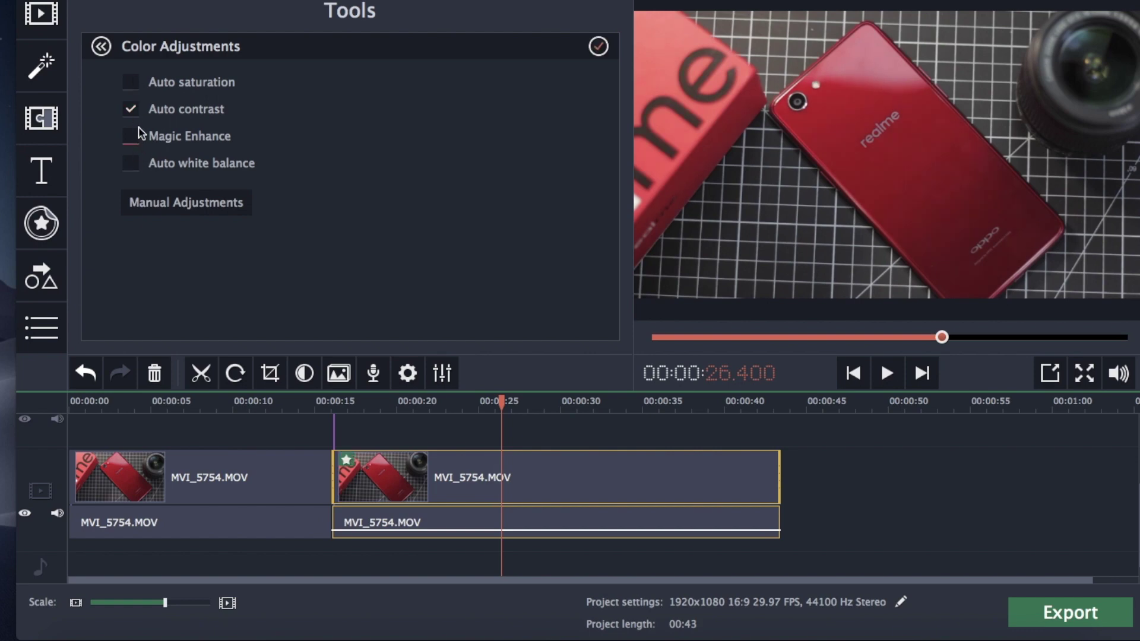
{"action": "left_click", "coordinate": [135, 135]}
- Manually adjust the second clip's colors, setting contrast to 60 and saturation to 1.94
{"action": "left_click", "coordinate": [144, 211]}
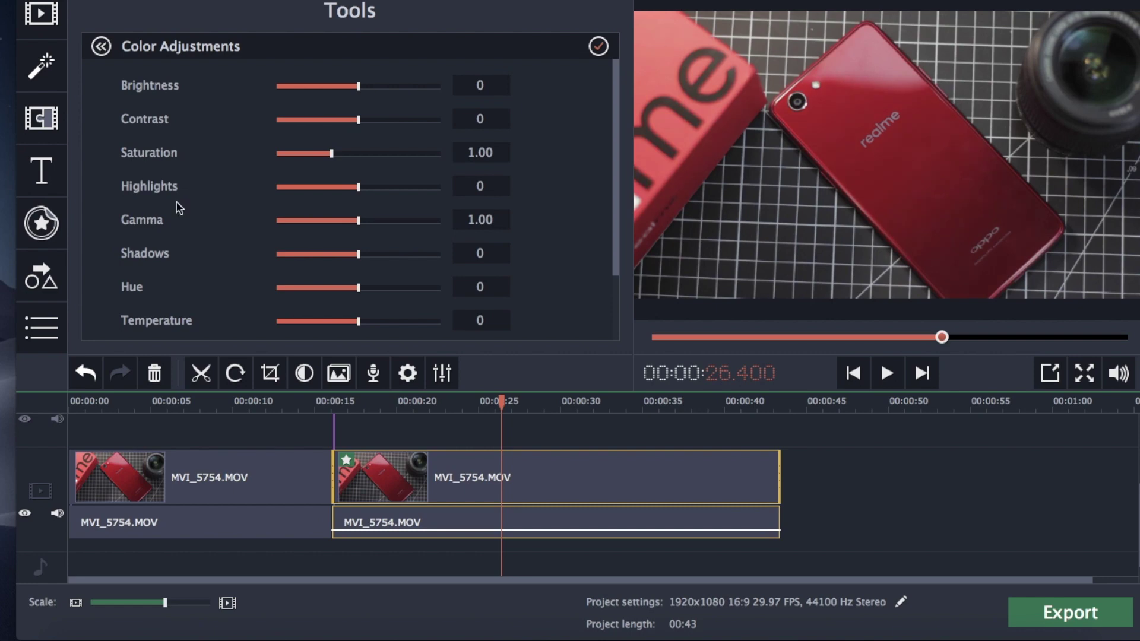
{"action": "left_click_drag", "start_coordinate": [358, 119], "coordinate": [598, 150]}
{"action": "left_click_drag", "start_coordinate": [337, 153], "coordinate": [489, 150]}
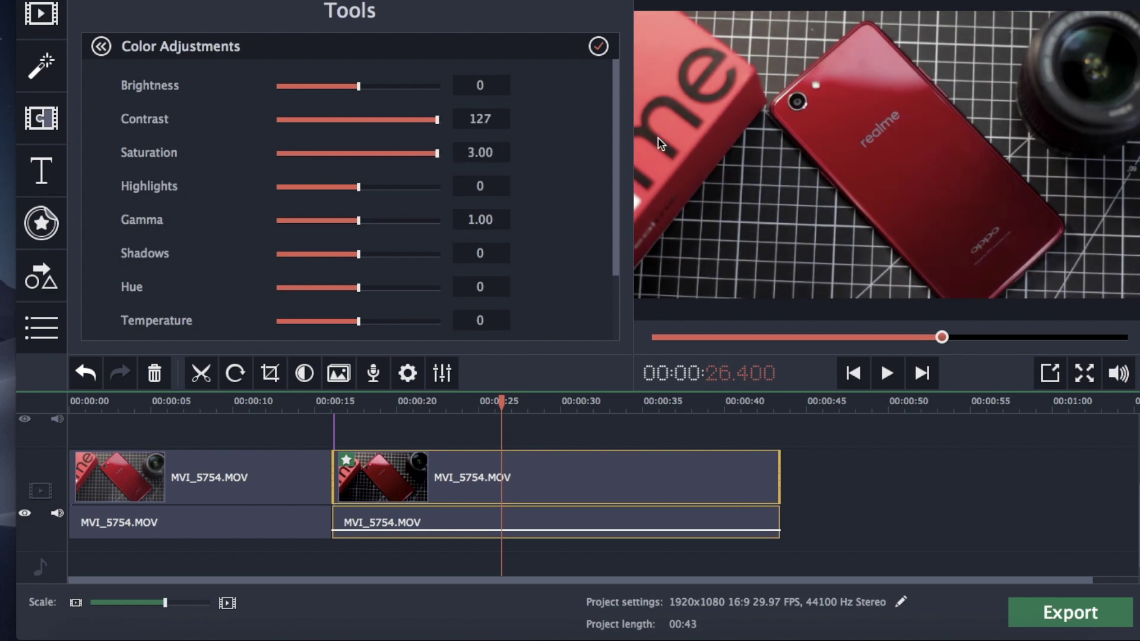
{"action": "left_click_drag", "start_coordinate": [411, 157], "coordinate": [382, 158]}
{"action": "left_click_drag", "start_coordinate": [436, 120], "coordinate": [394, 122]}
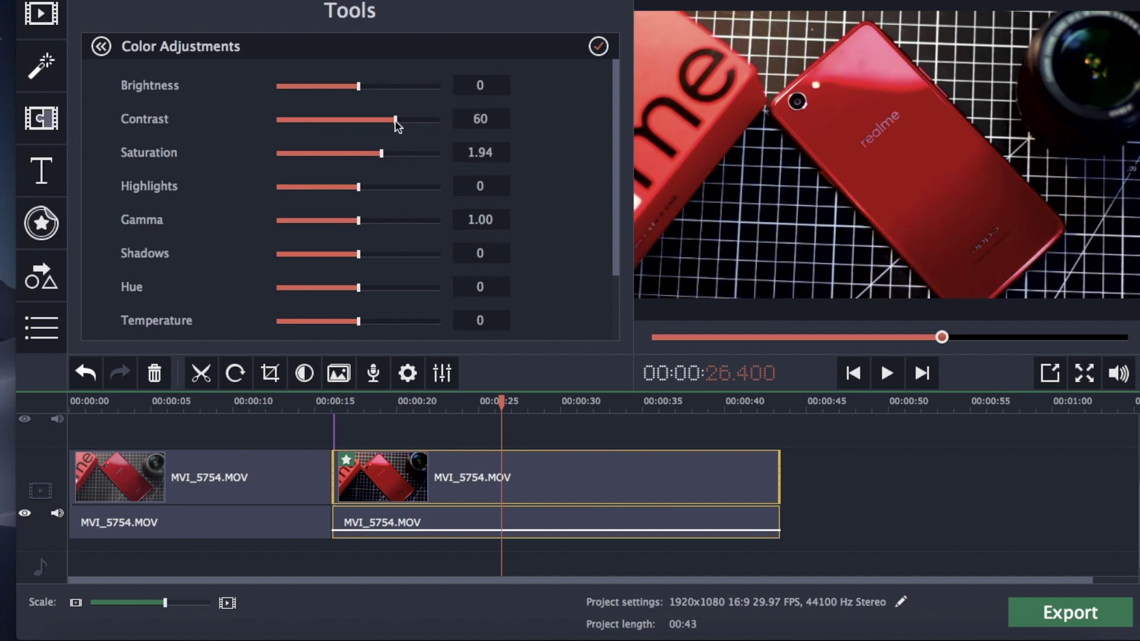
{"action": "scroll", "coordinate": [394, 218], "scroll_direction": "down", "scroll_amount": 3}
{"action": "scroll", "coordinate": [393, 219], "scroll_direction": "up", "scroll_amount": 3}
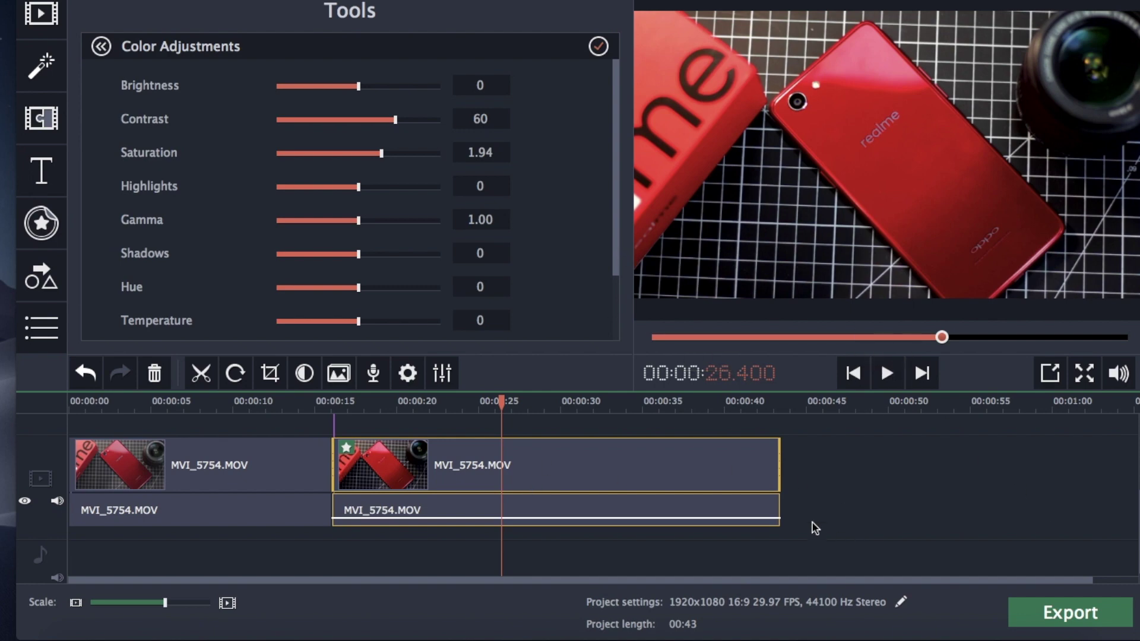
- Trim the end of the second clip back to about 27.9 s on the timeline and select the first clip at about 7 s
{"action": "left_click_drag", "start_coordinate": [777, 465], "coordinate": [525, 465]}
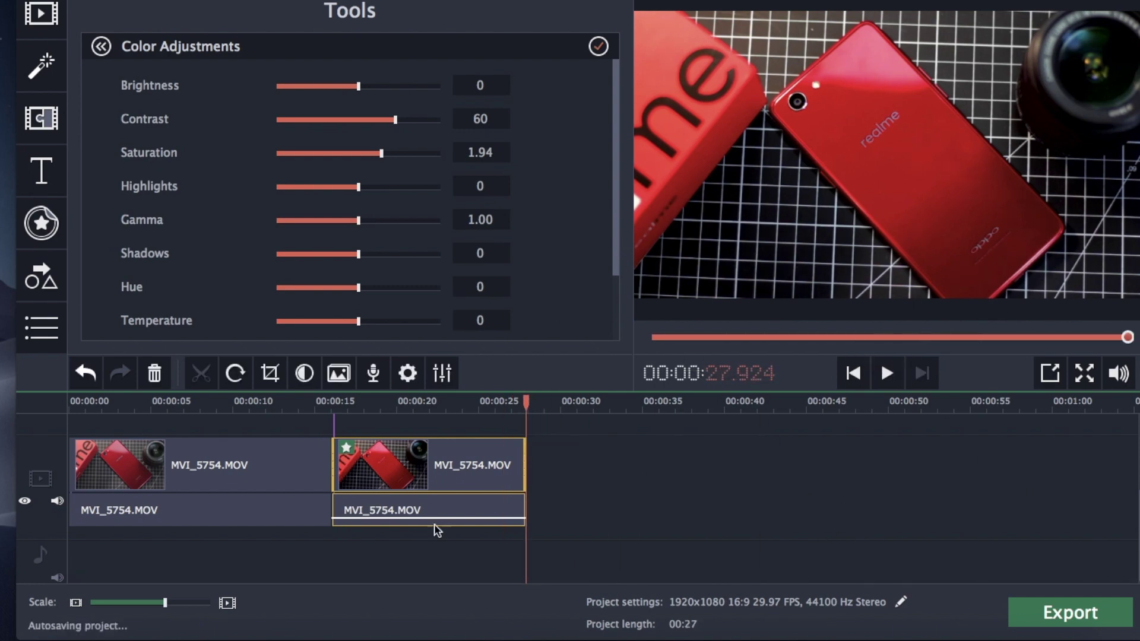
{"action": "left_click", "coordinate": [116, 429]}
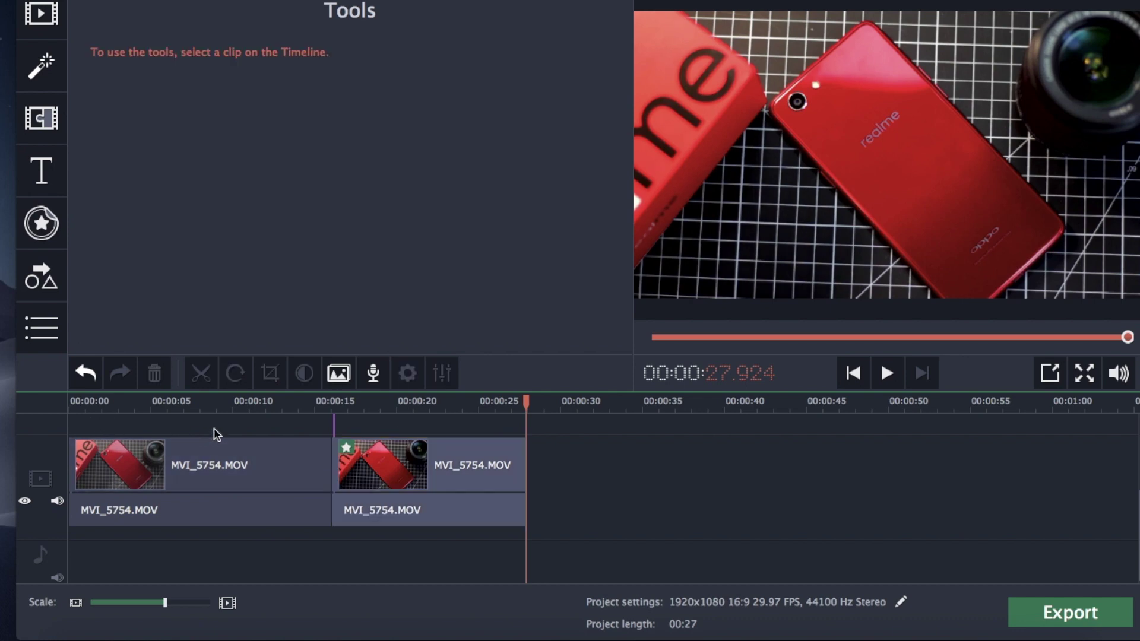
{"action": "left_click", "coordinate": [183, 466]}
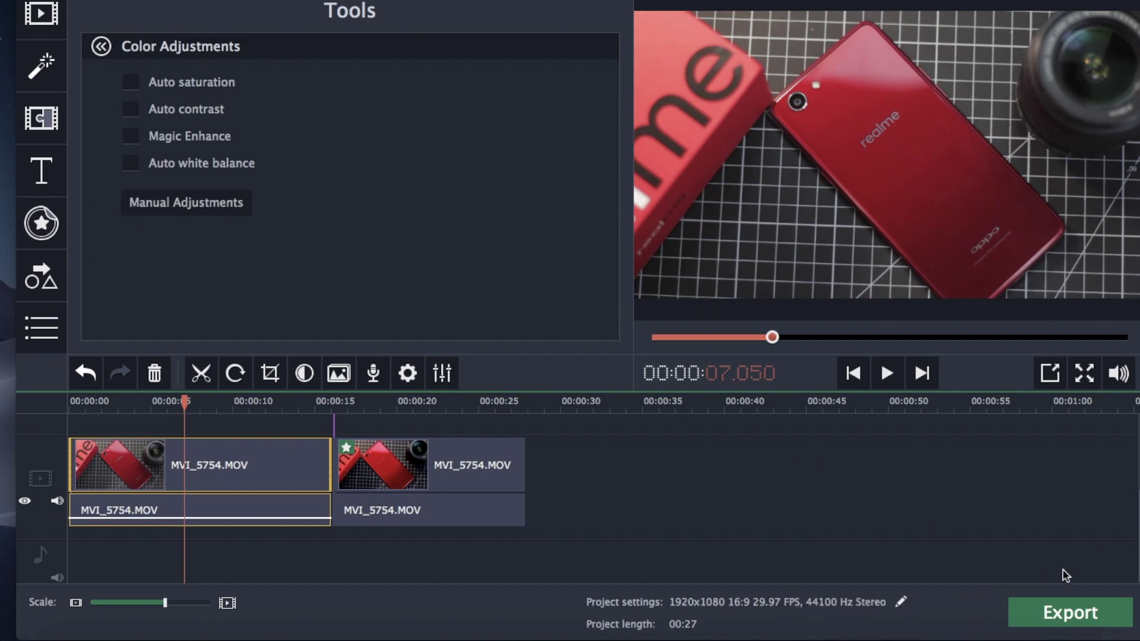
- Set the project's MP4 (H.264) export quality to Highest and look over the advanced resolution settings without changing them
{"action": "left_click", "coordinate": [1099, 610]}
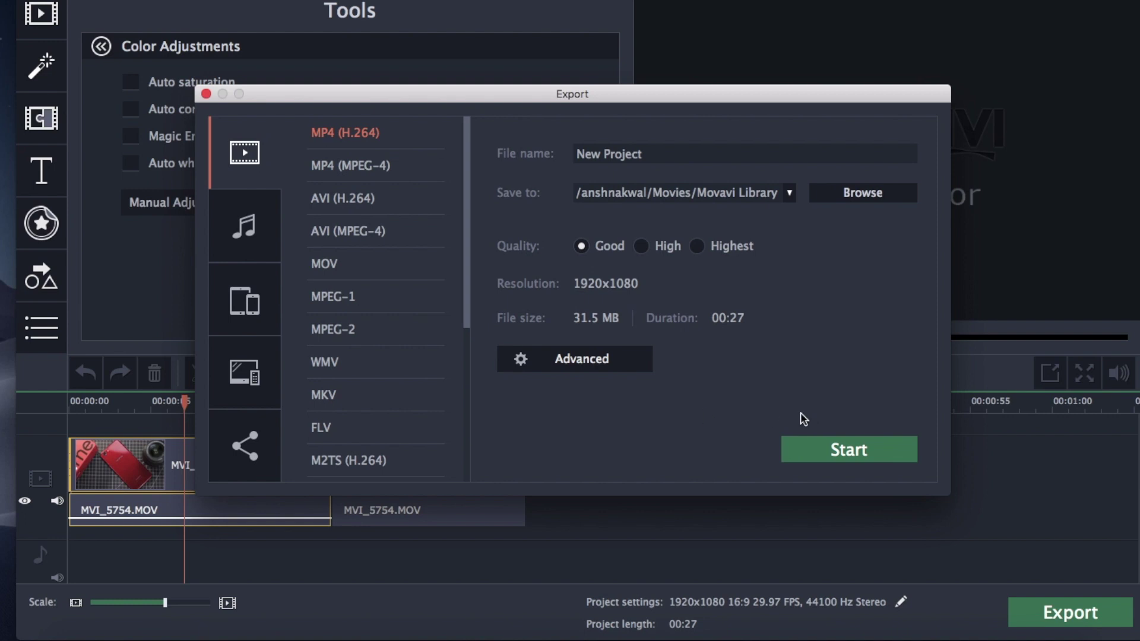
{"action": "left_click", "coordinate": [697, 245]}
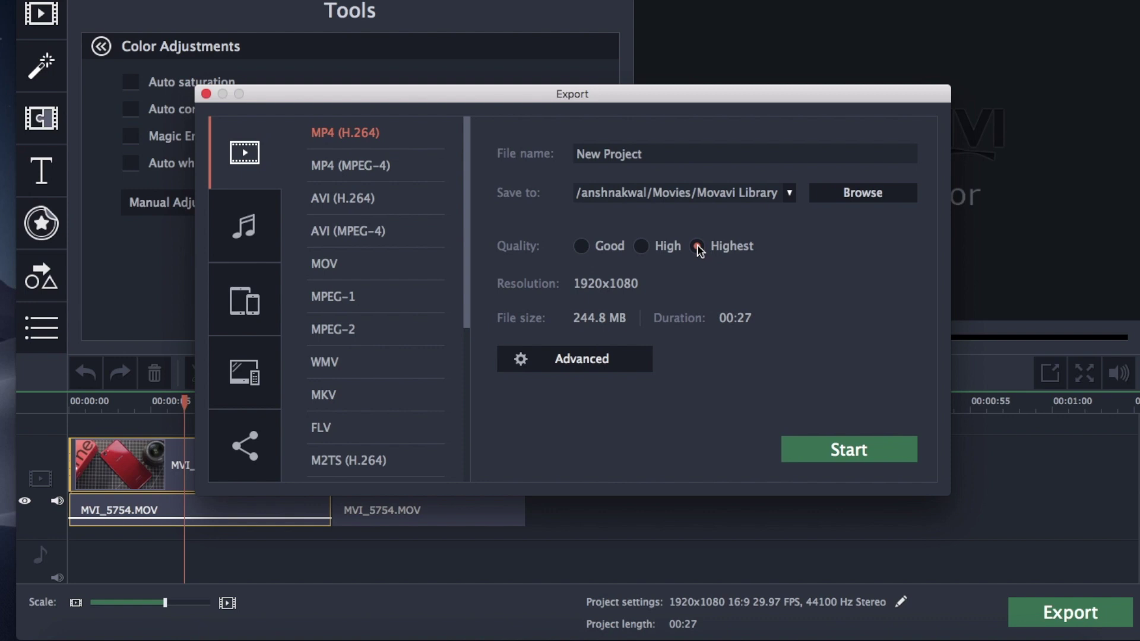
{"action": "left_click", "coordinate": [611, 358]}
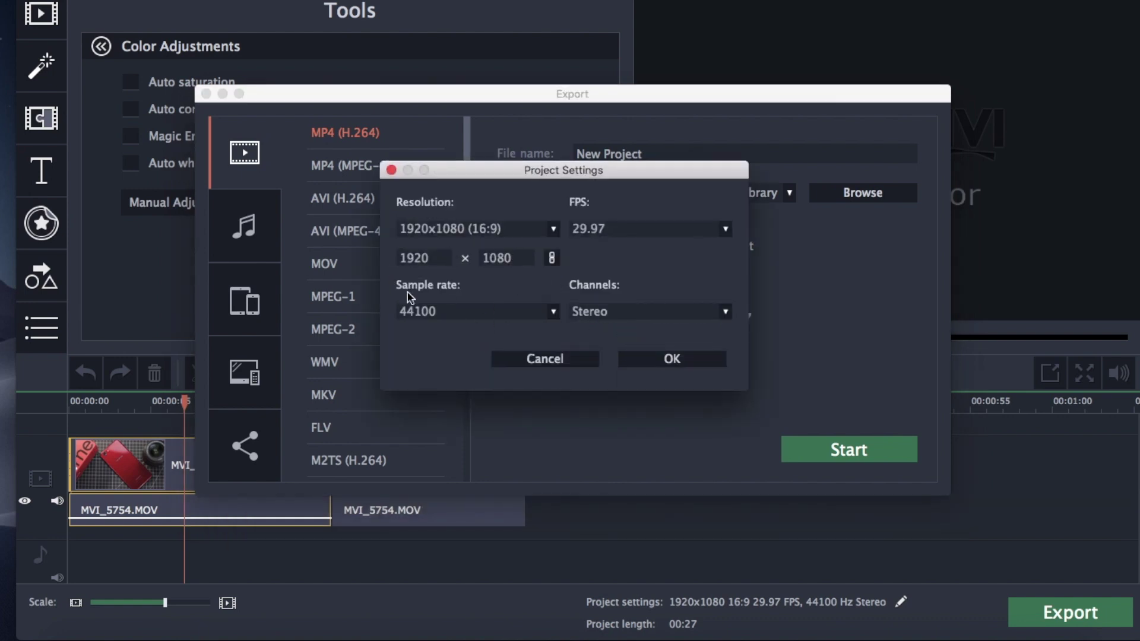
{"action": "left_click", "coordinate": [423, 228]}
{"action": "left_click", "coordinate": [492, 181]}
{"action": "left_click", "coordinate": [544, 361]}
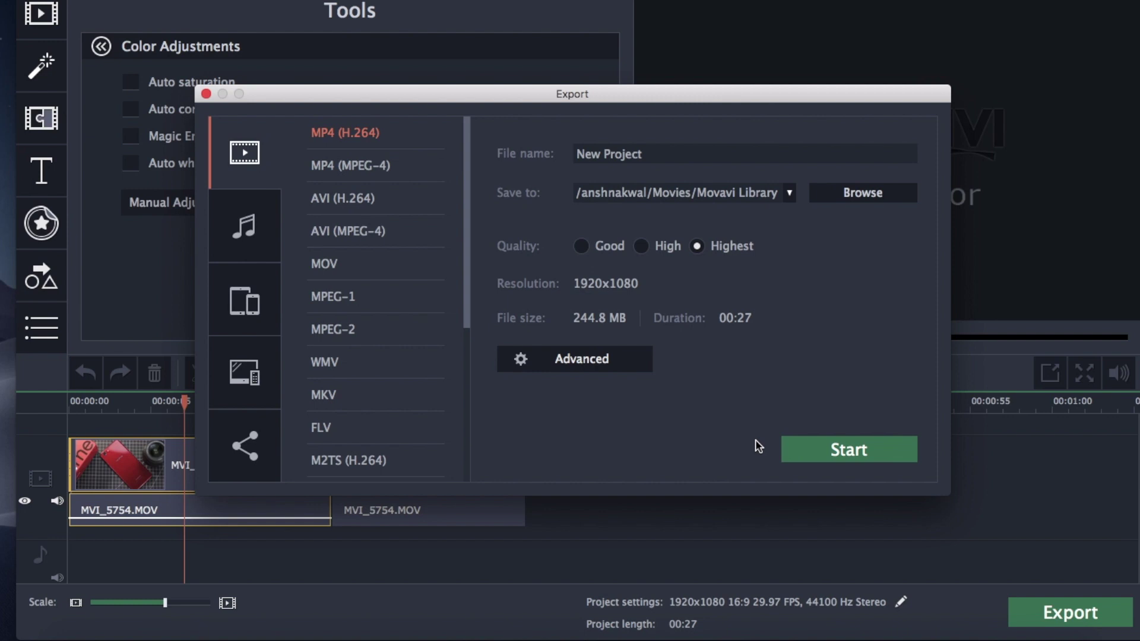
- Name the export file "test project" and start the export
{"action": "triple_click", "coordinate": [692, 154]}
{"action": "type", "text": "e"}
{"action": "key", "text": "BackSpace"}
{"action": "type", "text": "test prok"}
{"action": "key", "text": "BackSpace"}
{"action": "type", "text": "jec"}
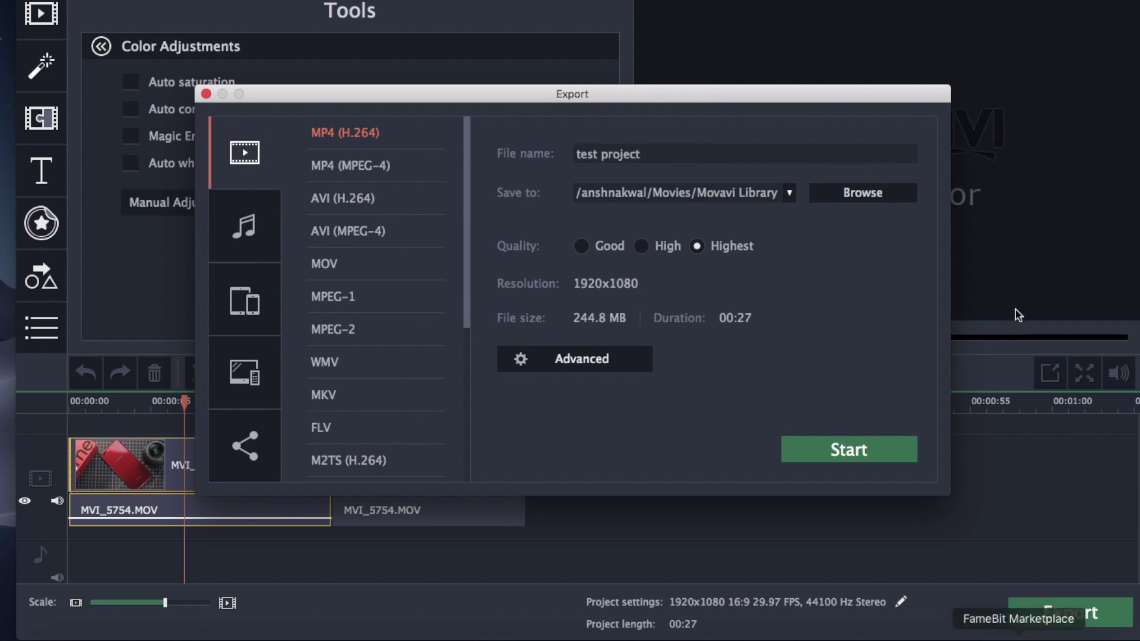
{"action": "left_click", "coordinate": [834, 454]}
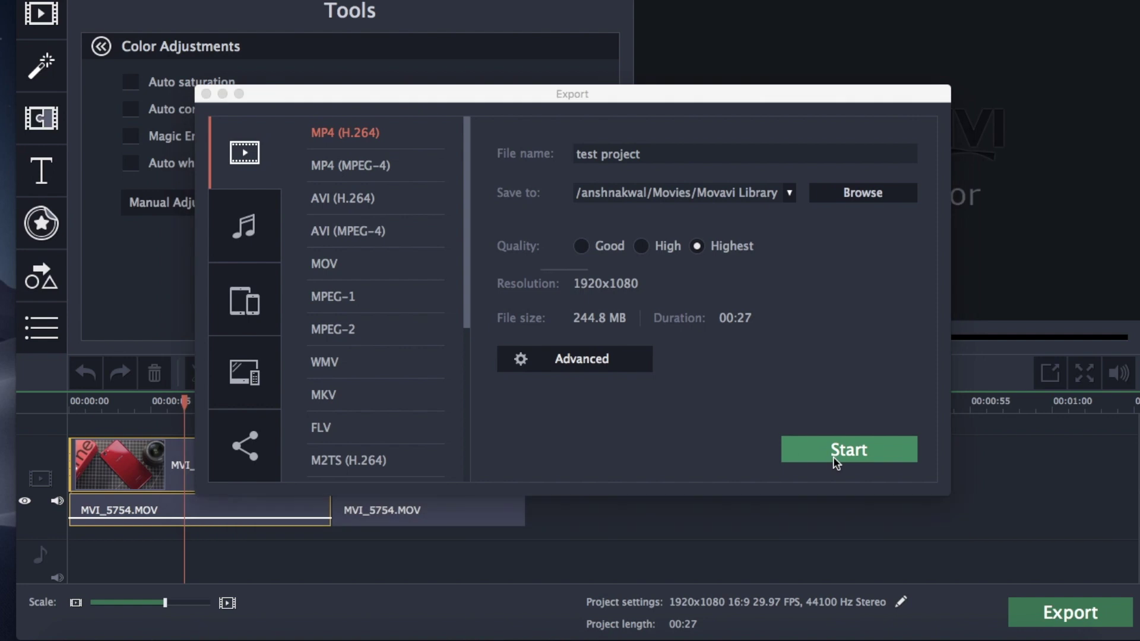